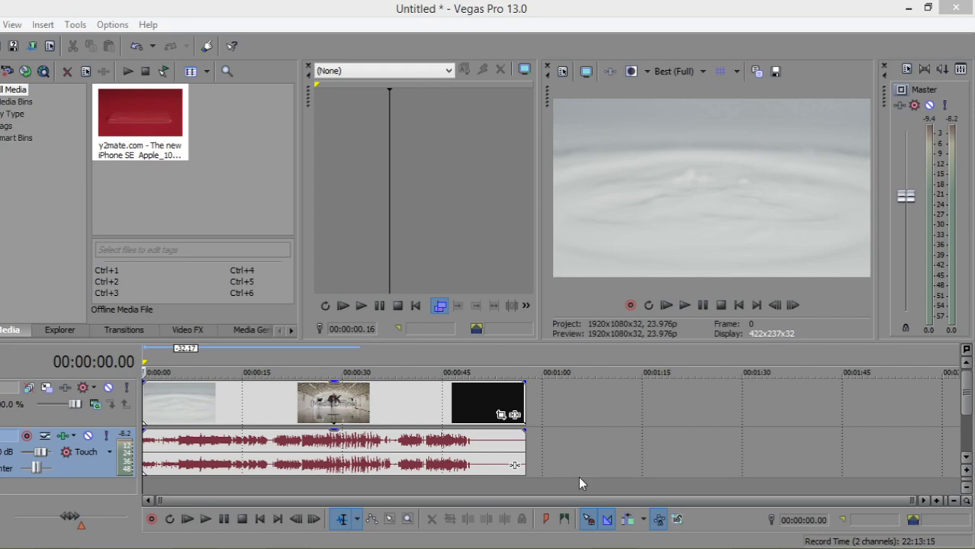
Step: Insert an empty video track above the existing footage and bring up its menu
right_click(578, 477)
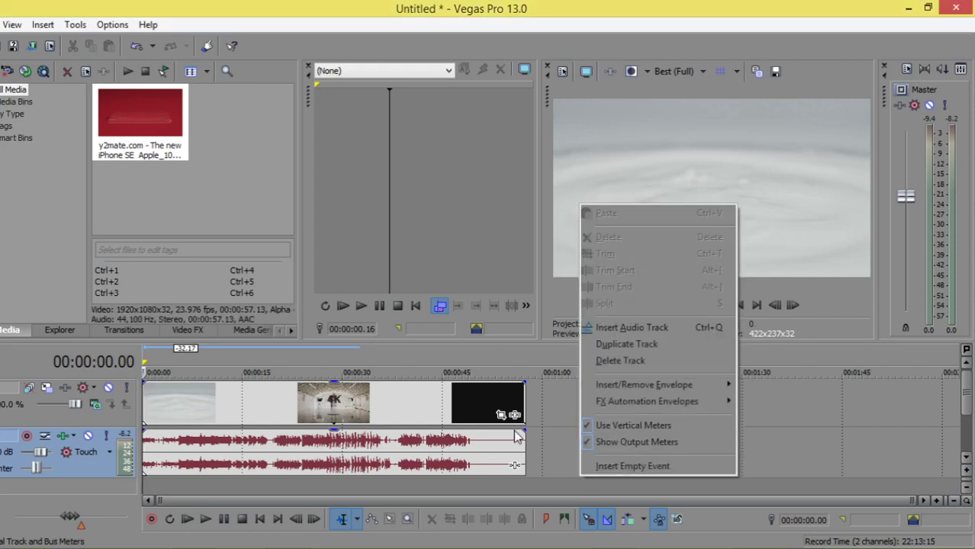
right_click(160, 482)
left_click(213, 448)
right_click(244, 402)
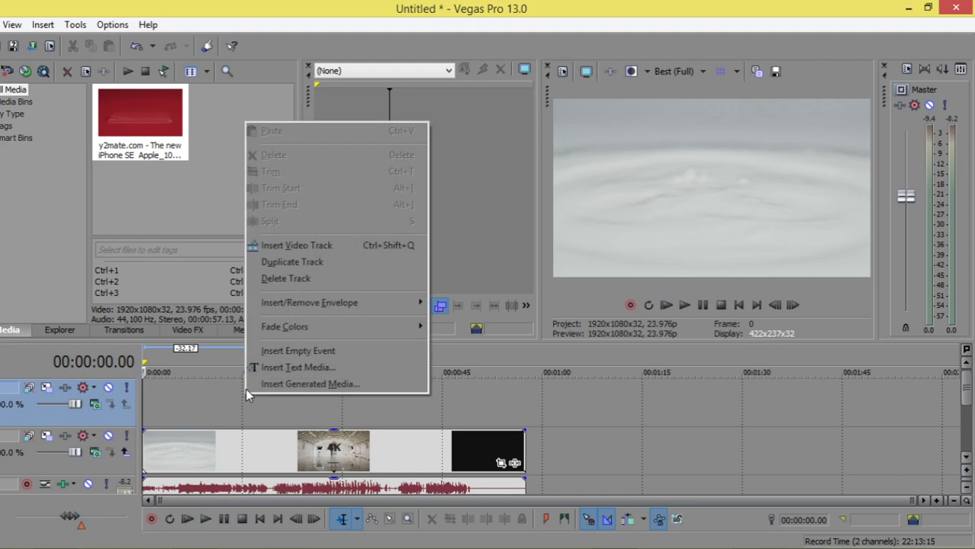
Step: Insert a text event and replace 'Sample Text' with 'Introducing Iphpne13'
left_click(295, 368)
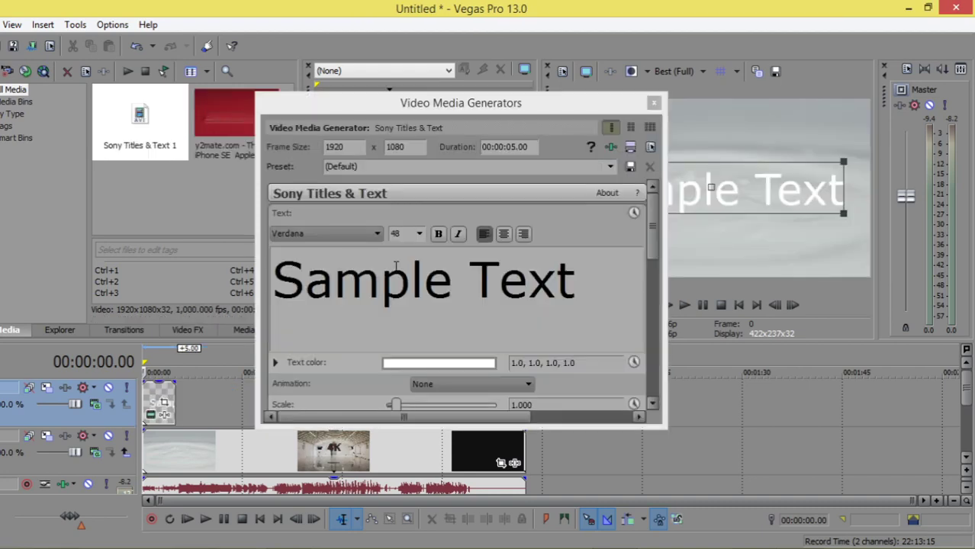
triple_click(403, 266)
key("BackSpace")
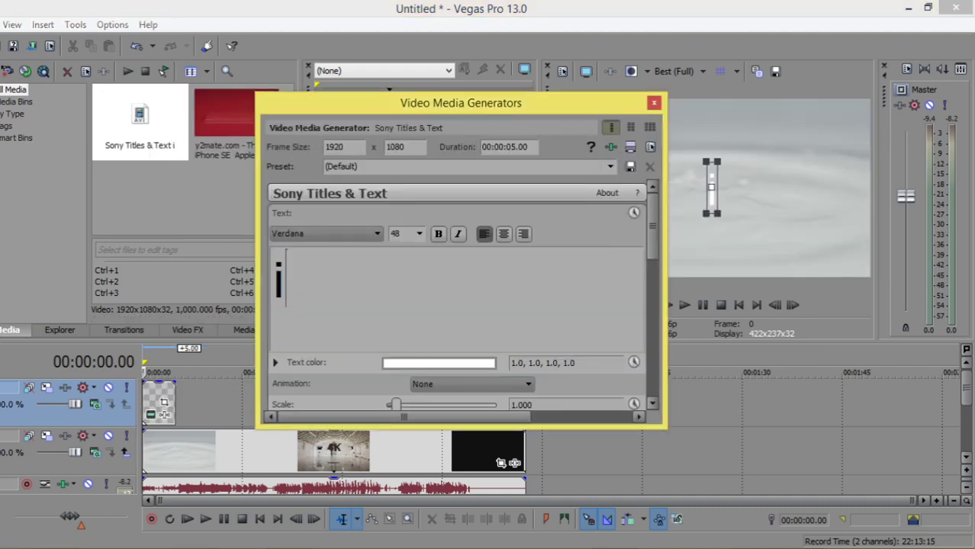
type("in")
key("BackSpace")
key("BackSpace")
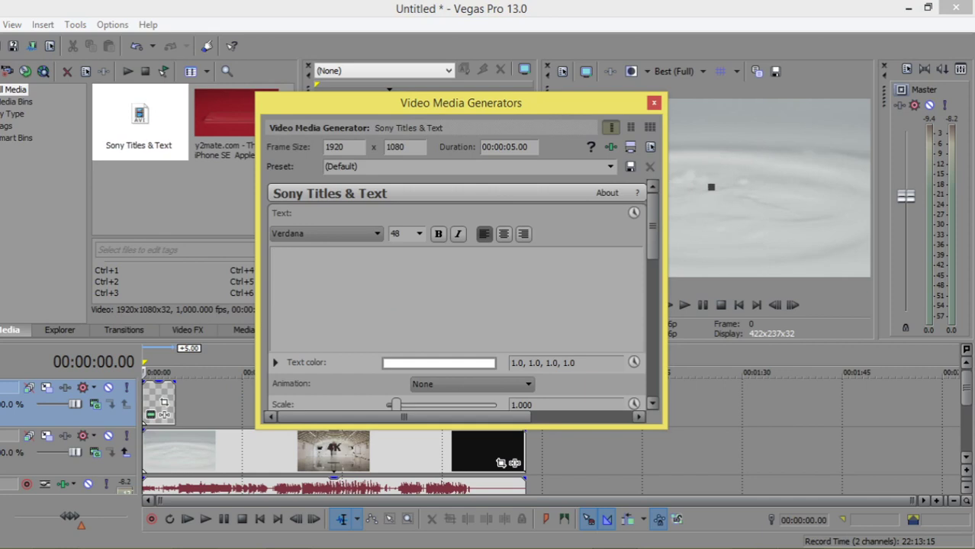
type("Intro")
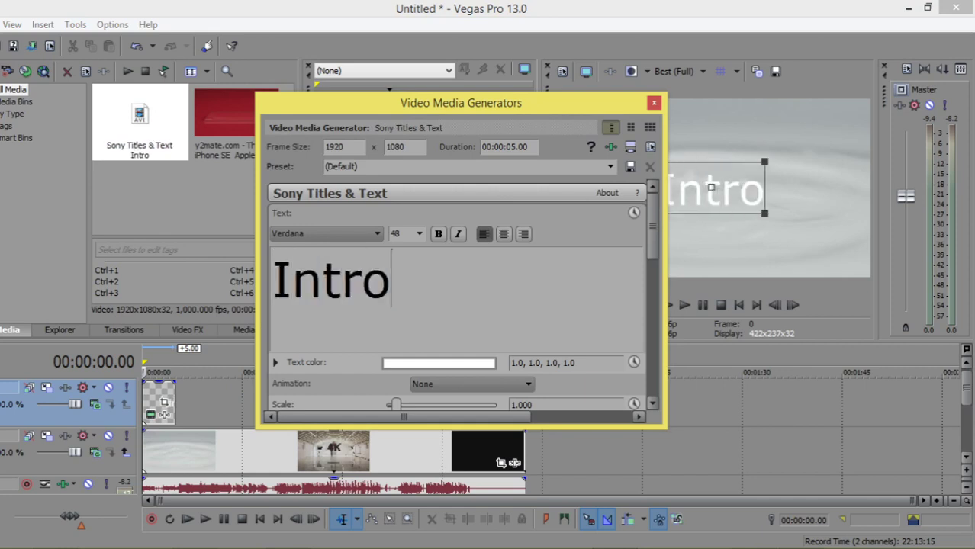
type("ducing ")
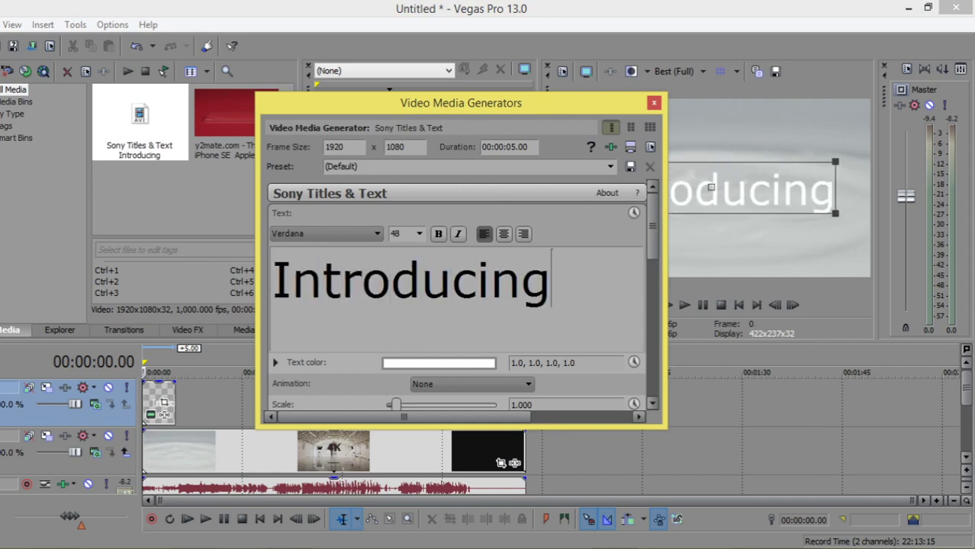
type("Iphpne1")
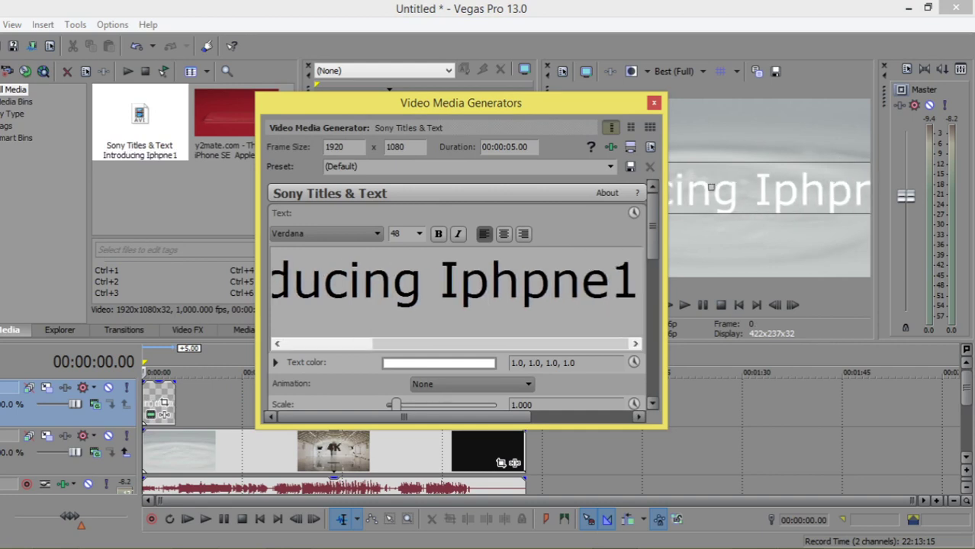
type("3")
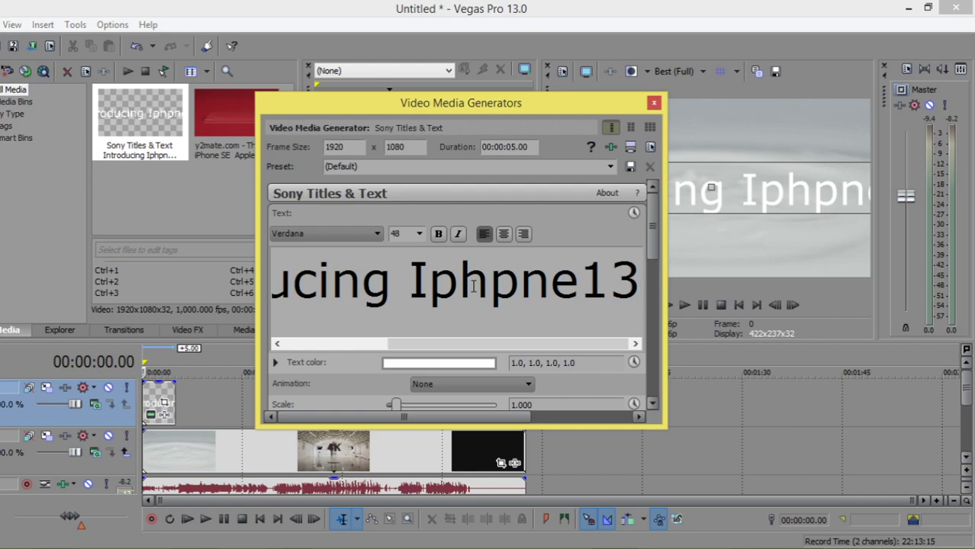
Step: Fix the typo so the title reads 'Introducing Iphone13', then select the whole line
double_click(474, 284)
left_click(492, 282)
key("Delete")
type("o")
triple_click(500, 284)
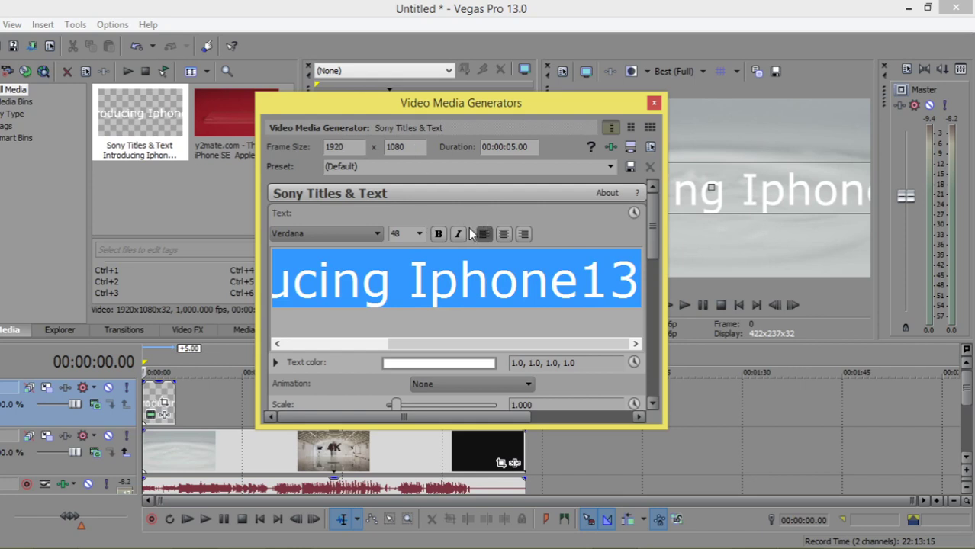
Step: Change the title font to Source Code Pro at size 22
left_click(356, 234)
scroll(339, 316, "up", 15)
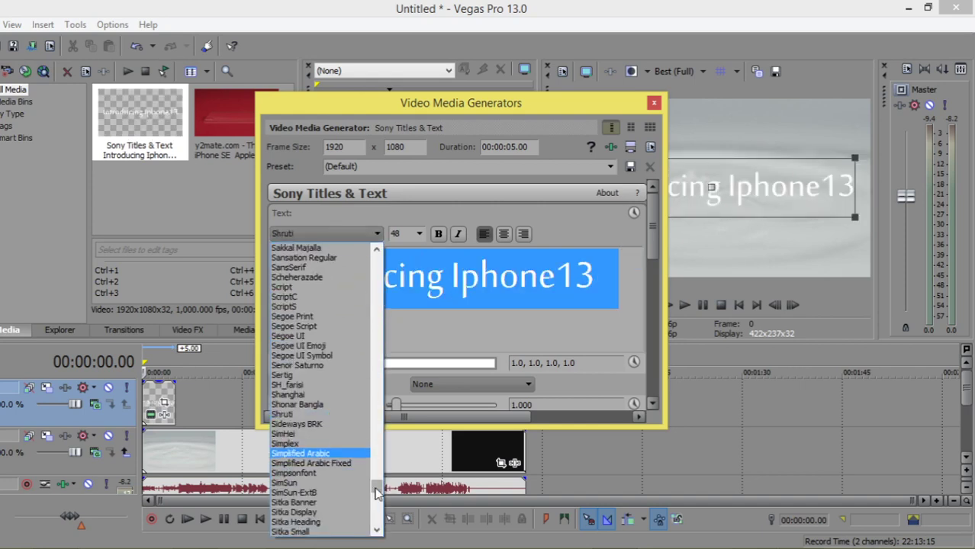
left_click_drag(377, 490, 377, 500)
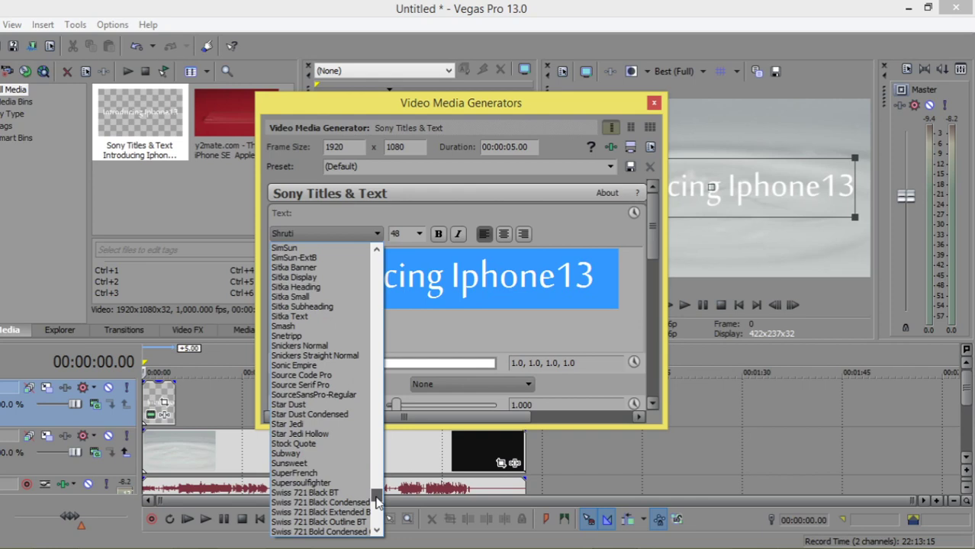
left_click(359, 376)
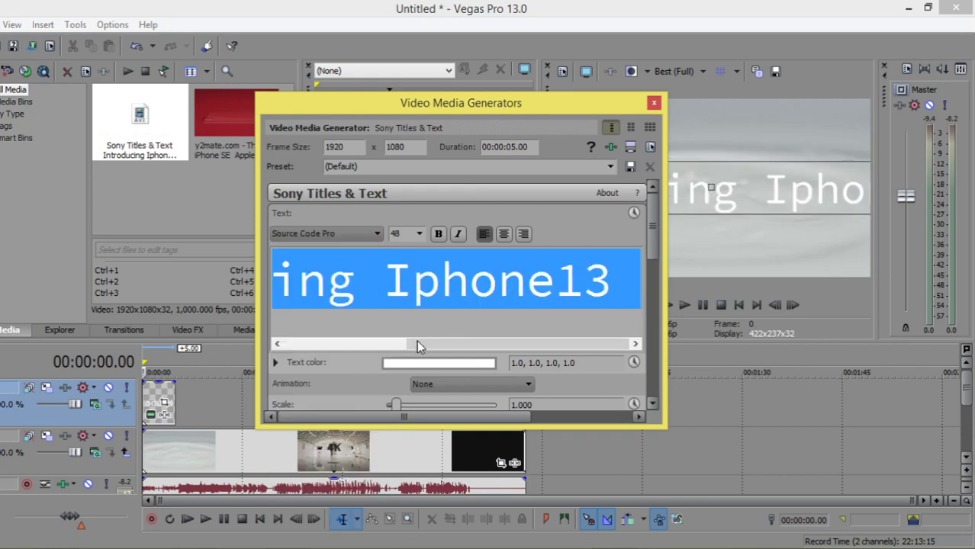
left_click(419, 234)
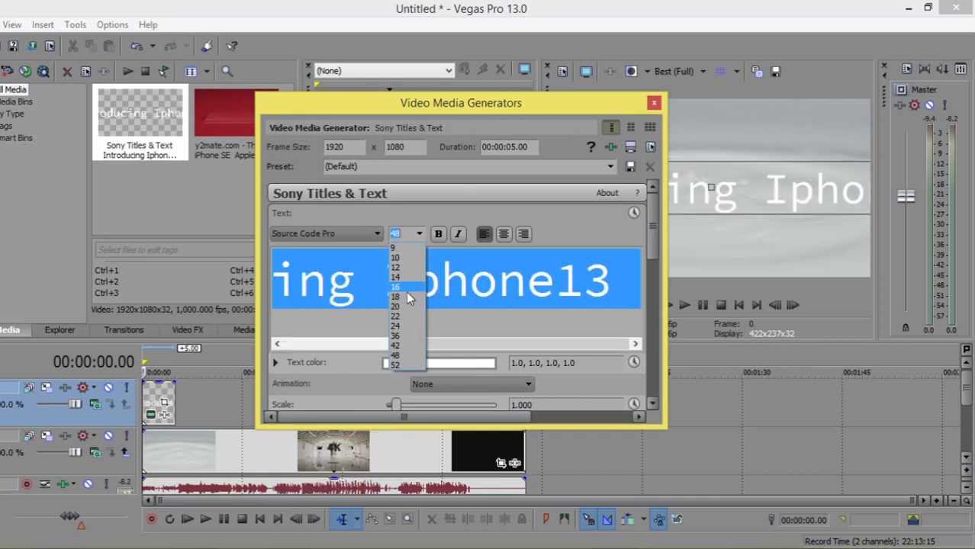
left_click(401, 307)
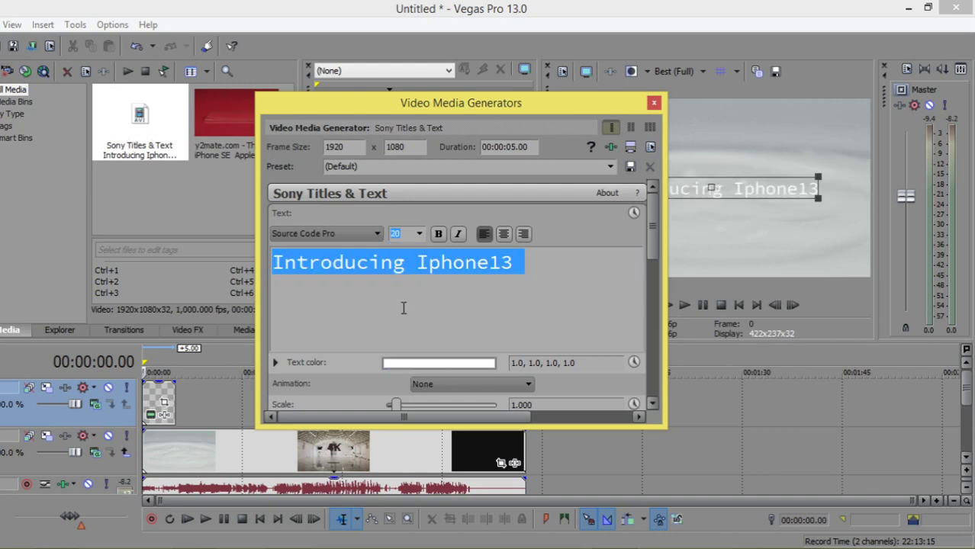
left_click(419, 234)
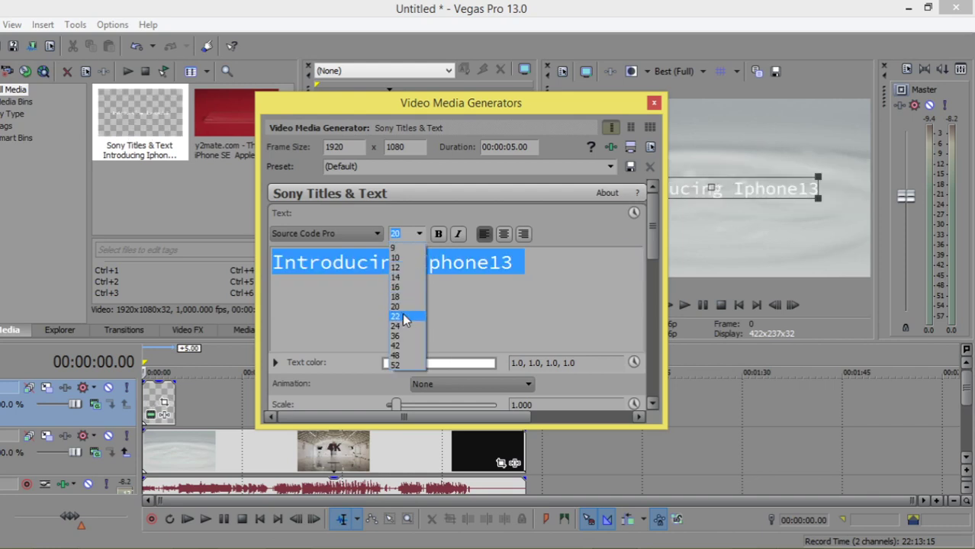
left_click(410, 309)
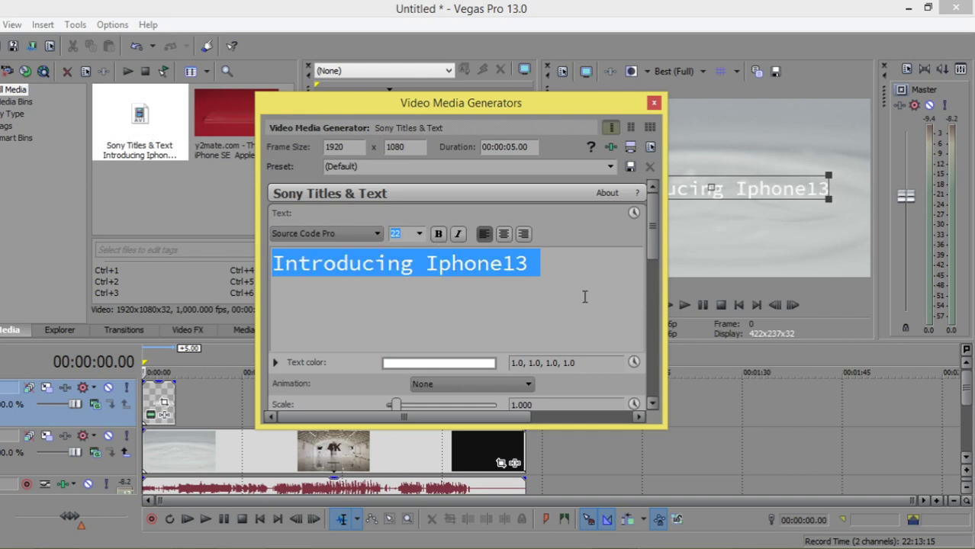
Step: Drag the title's Location down to about 0.43, 0.13, slightly left of centre
left_click_drag(513, 115, 300, 121)
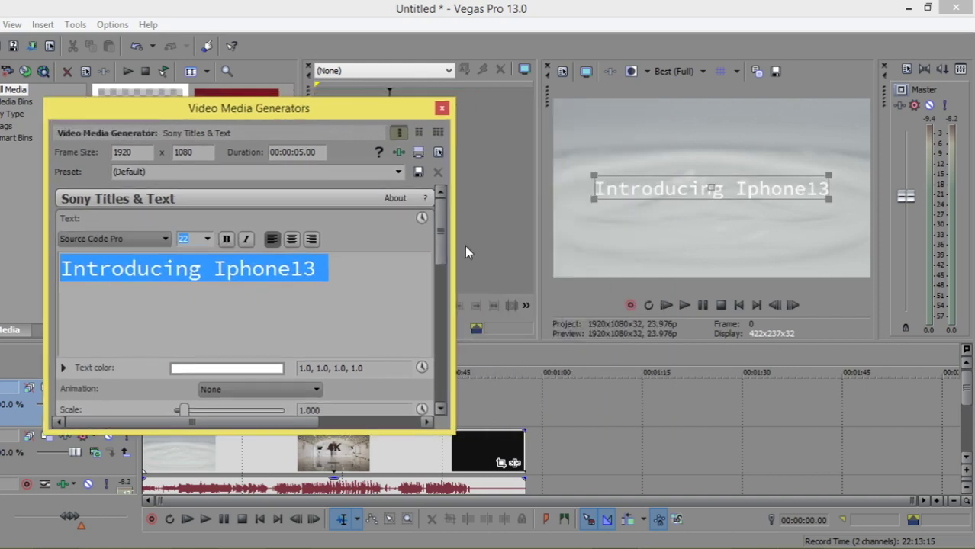
left_click_drag(442, 255, 449, 394)
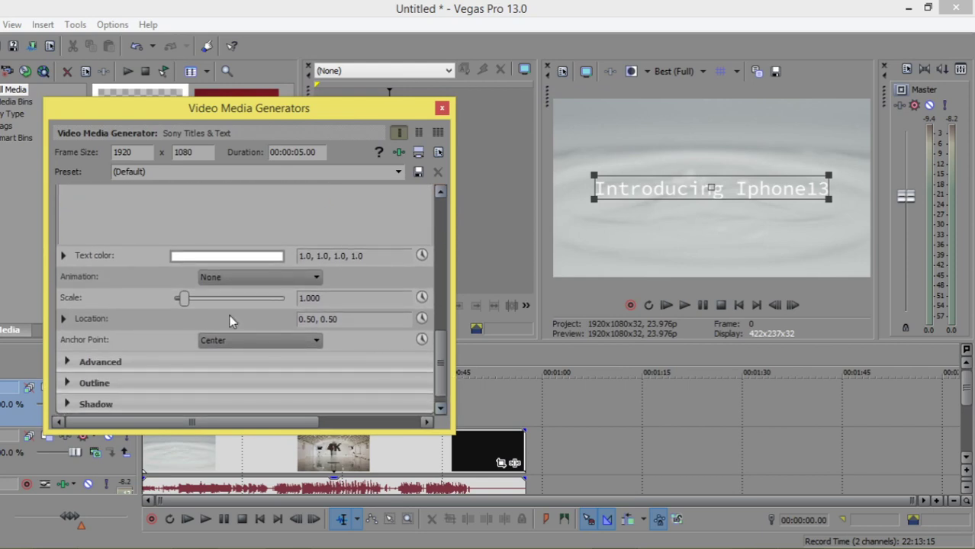
left_click(63, 321)
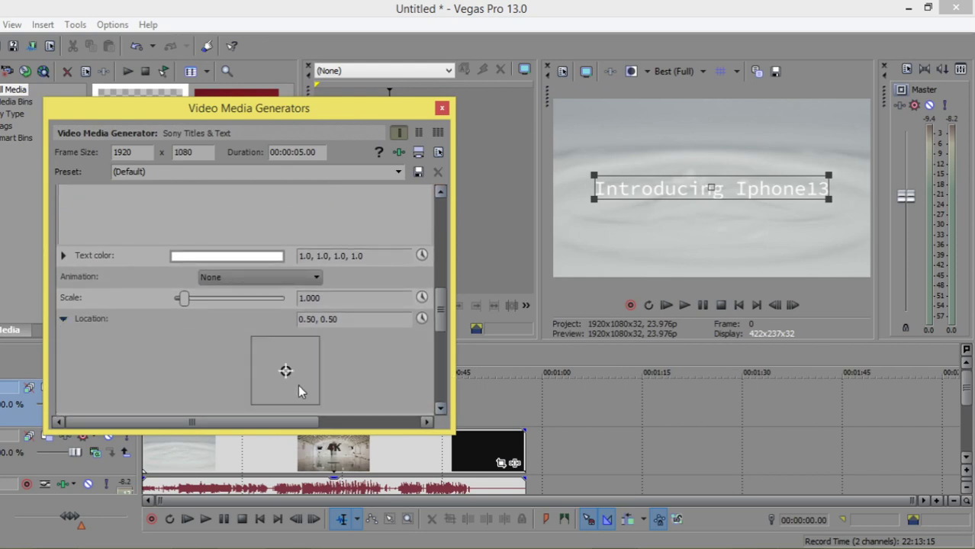
mouse_move(293, 377)
left_mouse_down()
mouse_move(271, 400)
mouse_move(280, 396)
left_mouse_up()
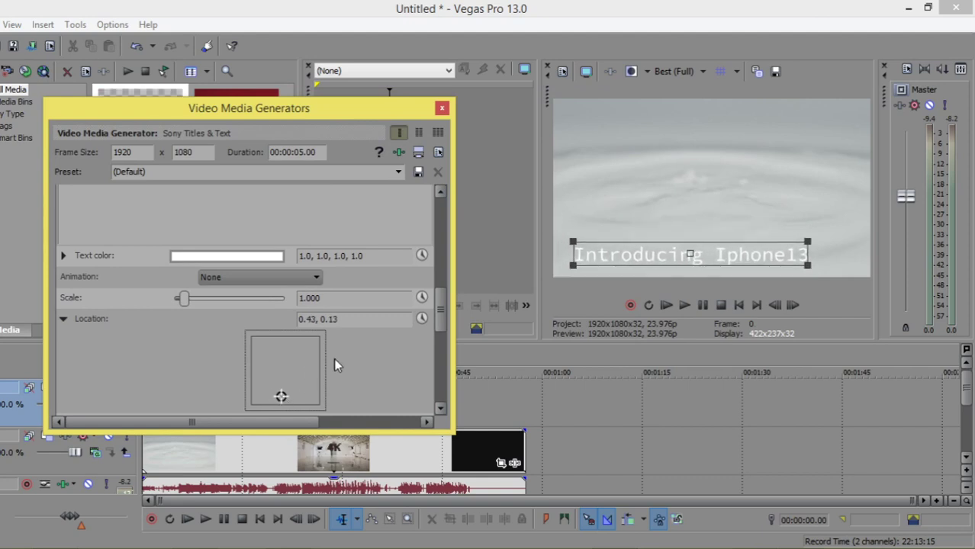
Step: Set the text colour to deep blue (0.1, 0.09, 0.83, 1.0)
left_click(257, 255)
left_click(178, 306)
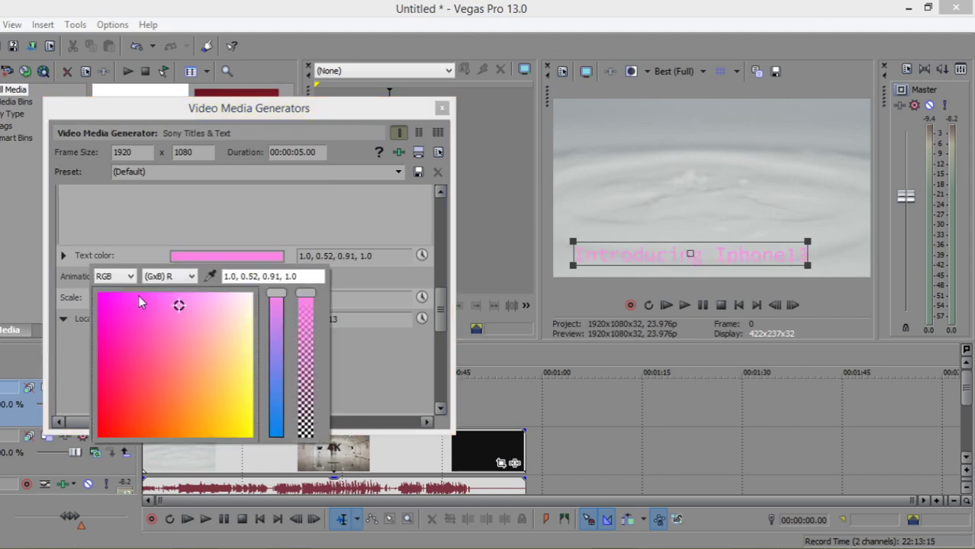
left_click(131, 300)
left_click(111, 315)
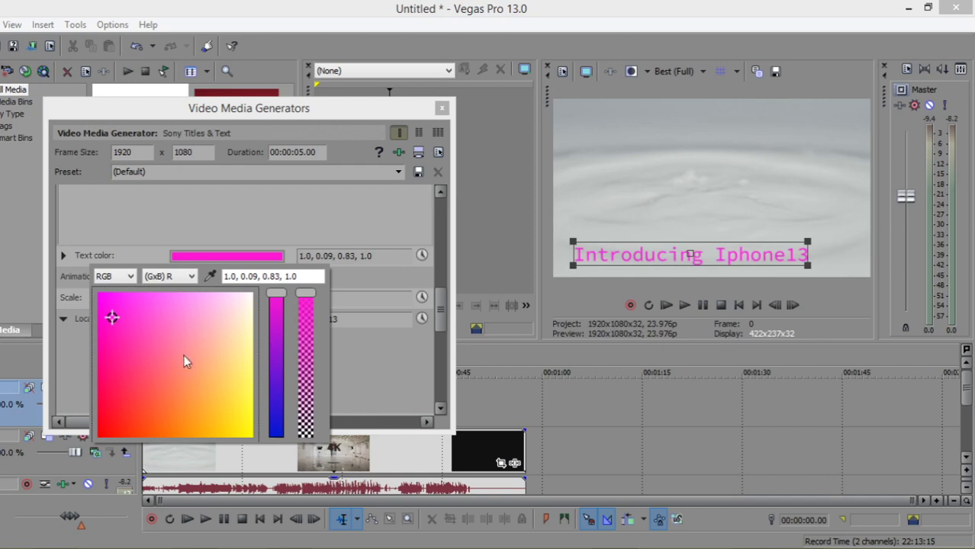
left_click(277, 424)
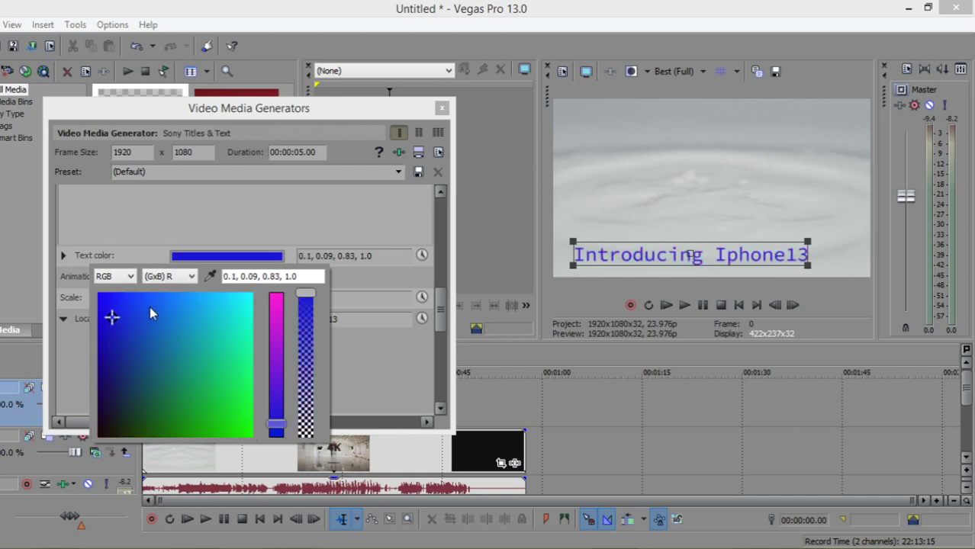
left_click(71, 255)
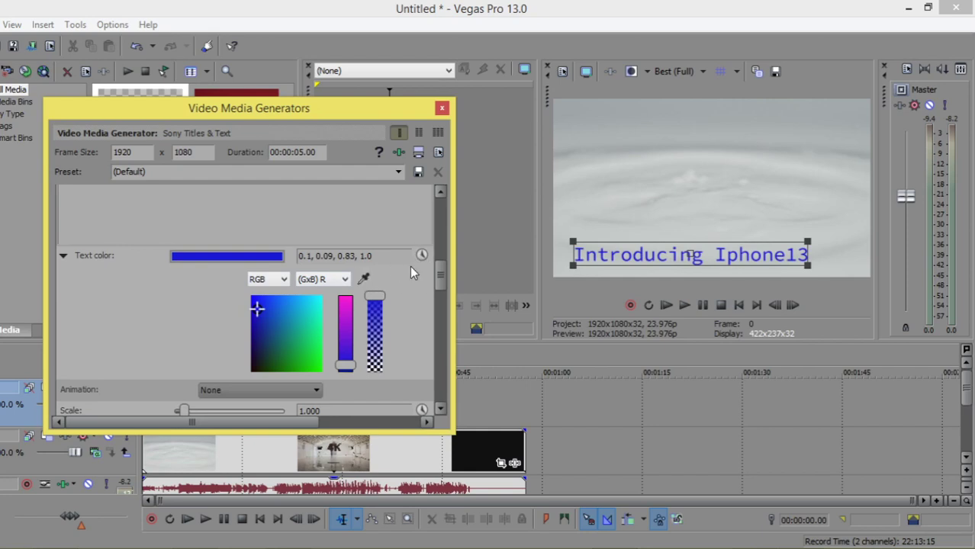
left_click_drag(434, 276, 450, 388)
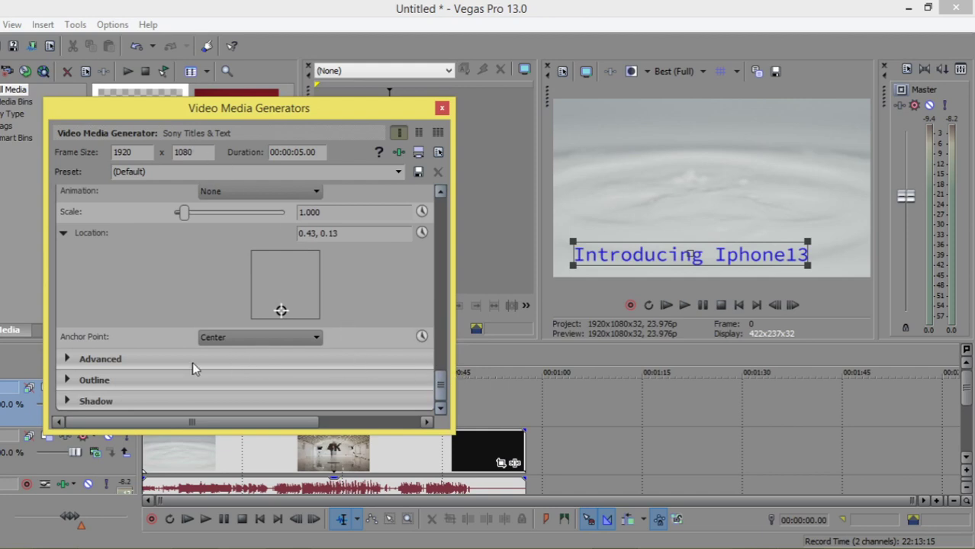
Step: Expand the Outline settings and give the title text an outline
left_click(84, 360)
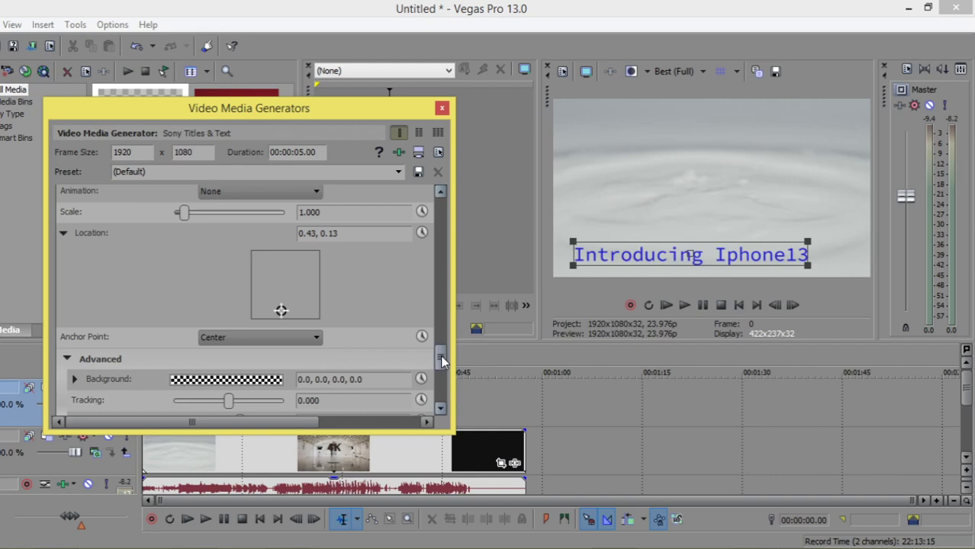
left_click_drag(440, 357, 440, 388)
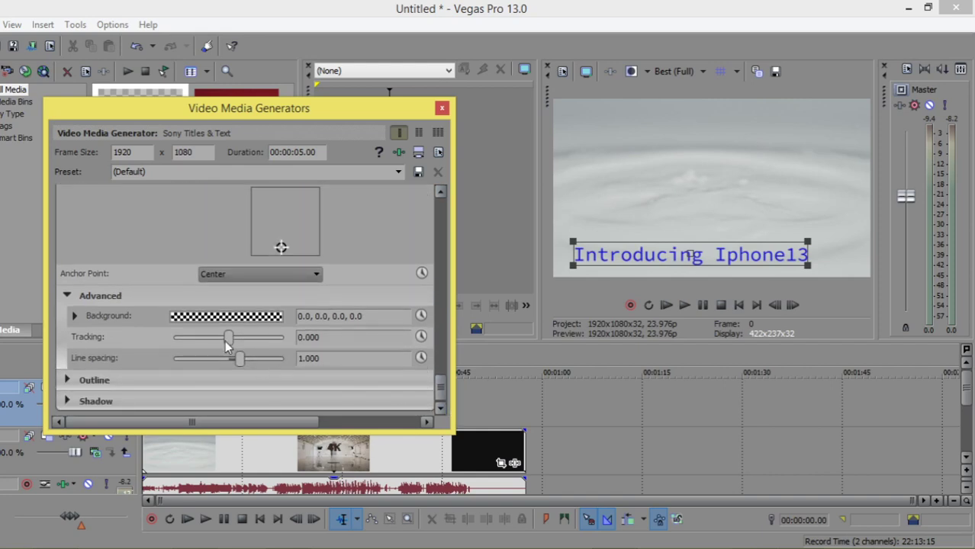
left_click(75, 316)
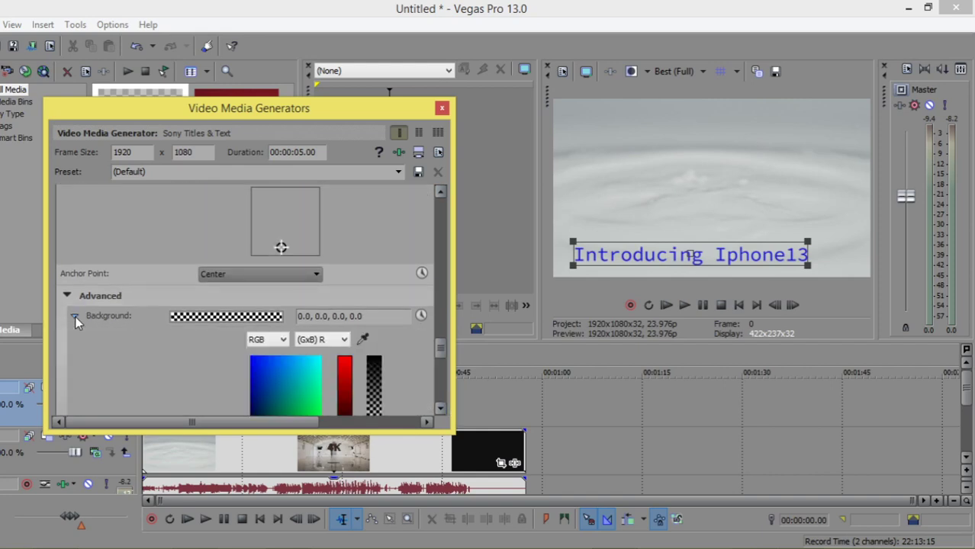
left_click_drag(439, 359, 444, 391)
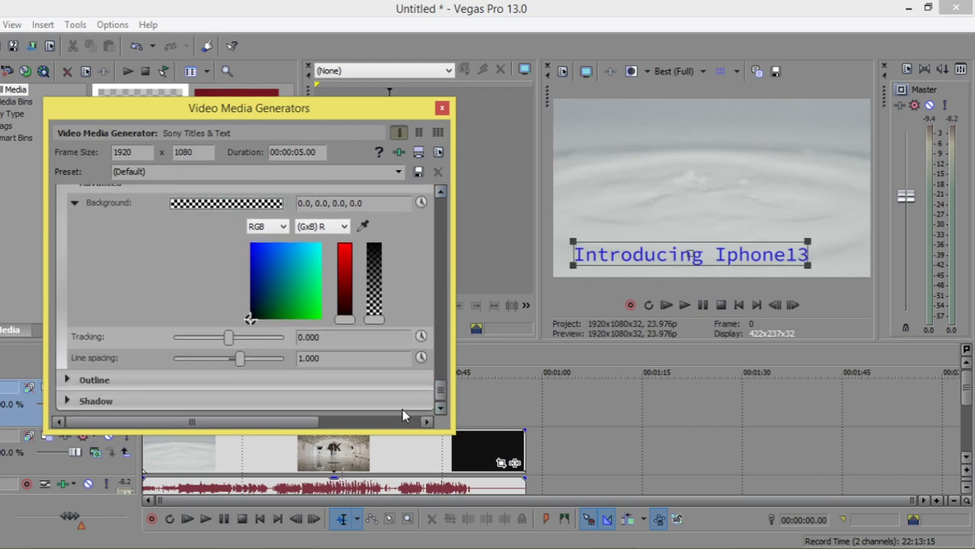
left_click(66, 380)
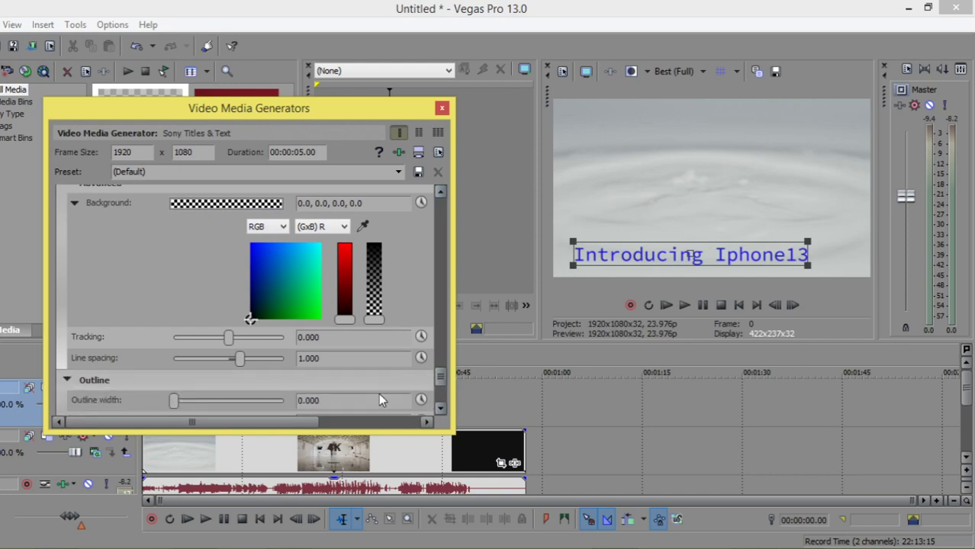
left_click_drag(440, 379, 440, 398)
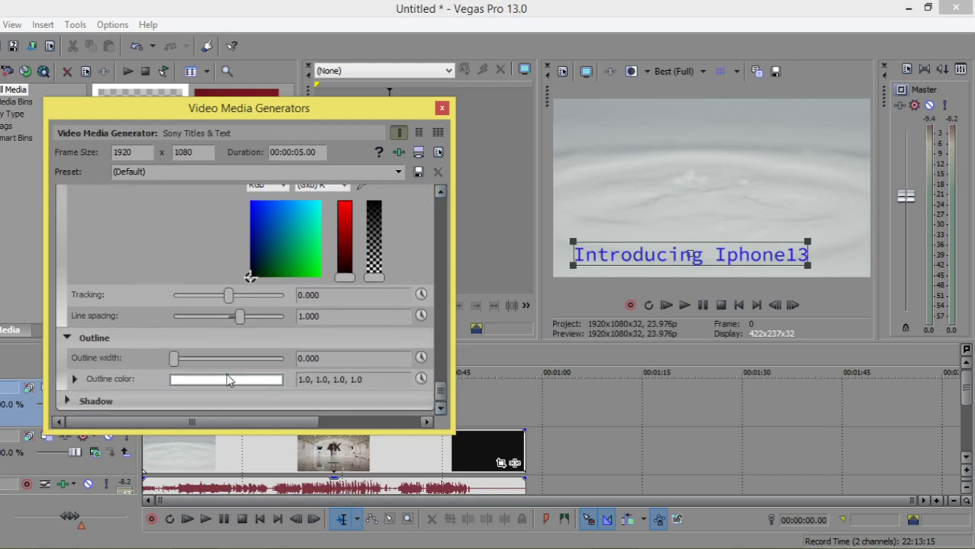
left_click_drag(175, 358, 200, 366)
Step: Set the outline colour to pale pink (1.0, 0.91, 0.93) and outline width to 4.762
left_click(74, 380)
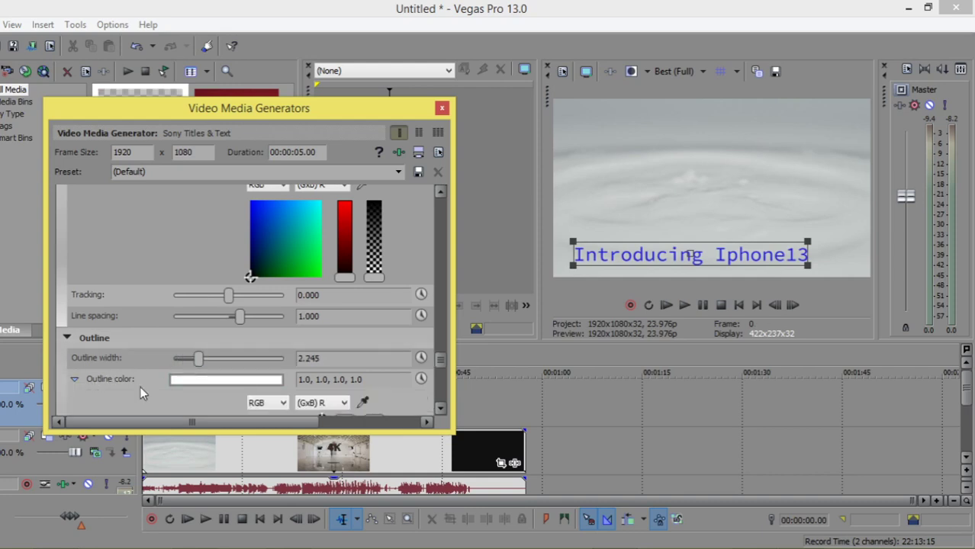
left_click(252, 398)
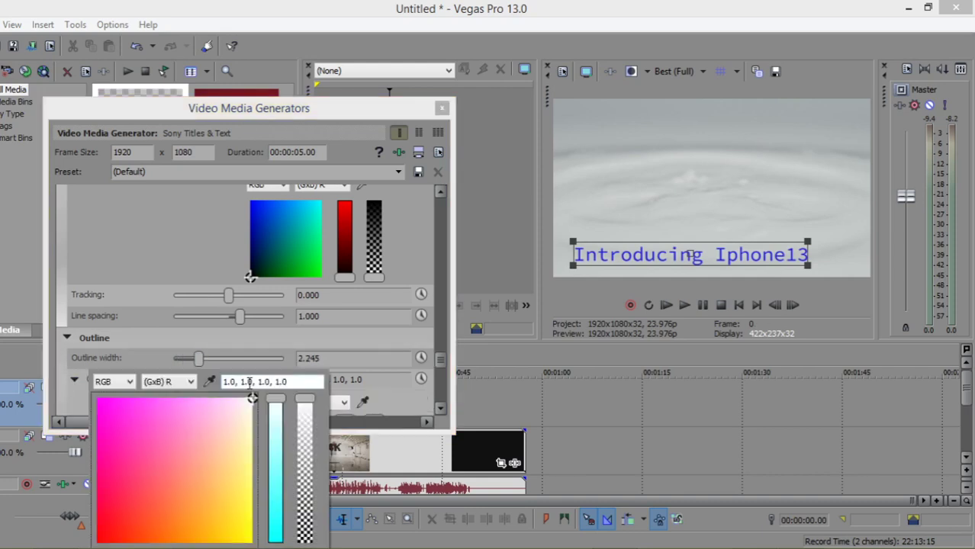
left_click(277, 479)
left_click(176, 421)
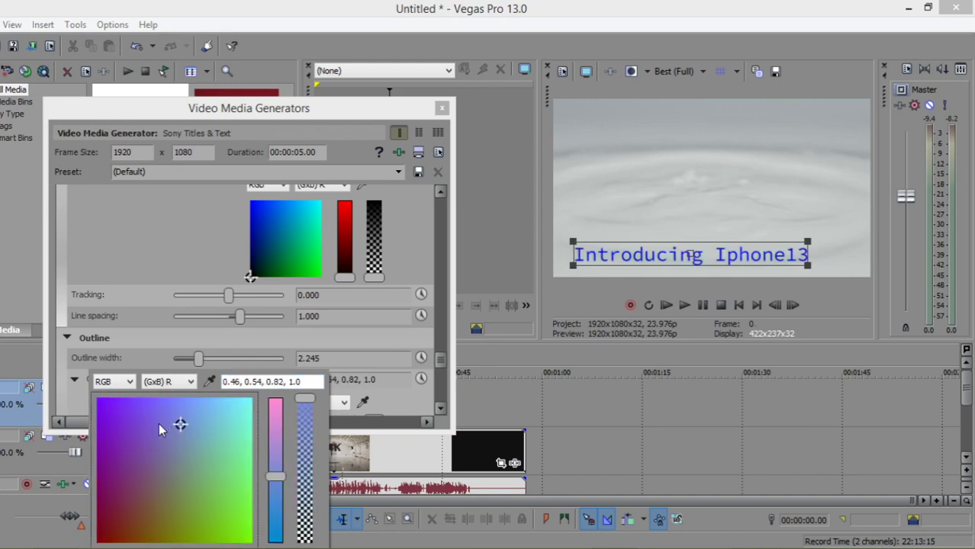
left_click(109, 426)
left_click_drag(277, 477, 276, 526)
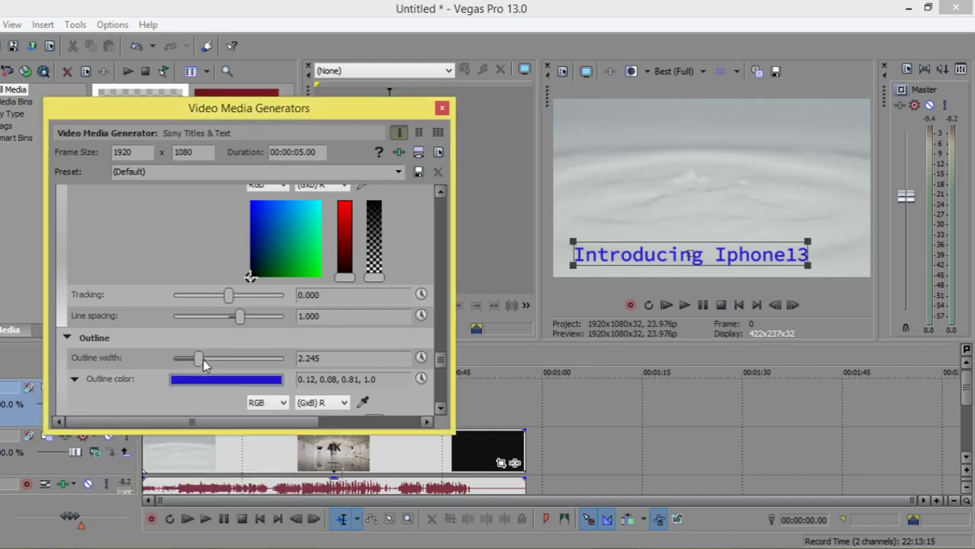
mouse_move(201, 361)
left_mouse_down()
mouse_move(261, 360)
mouse_move(235, 360)
left_mouse_up()
left_click(229, 380)
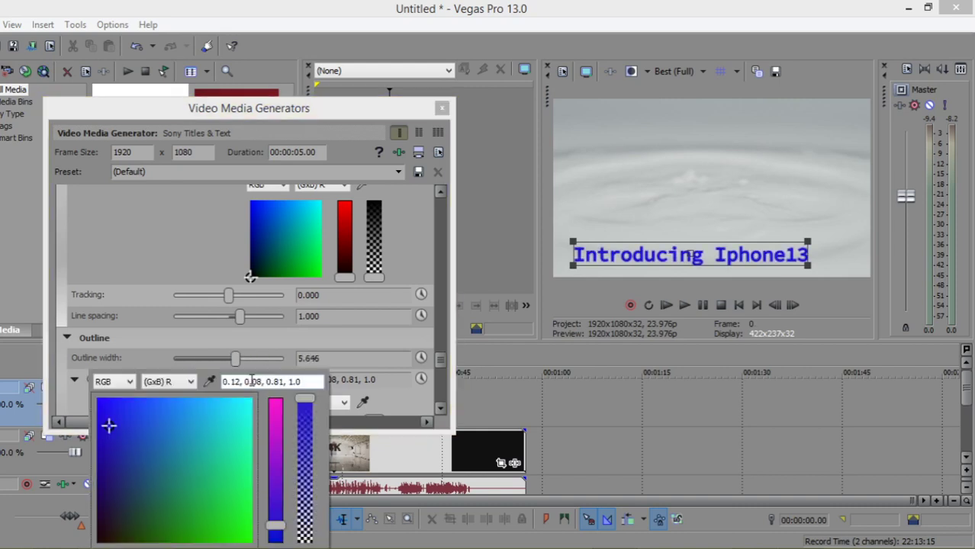
mouse_move(280, 435)
left_mouse_down()
mouse_move(274, 397)
mouse_move(239, 412)
left_mouse_up()
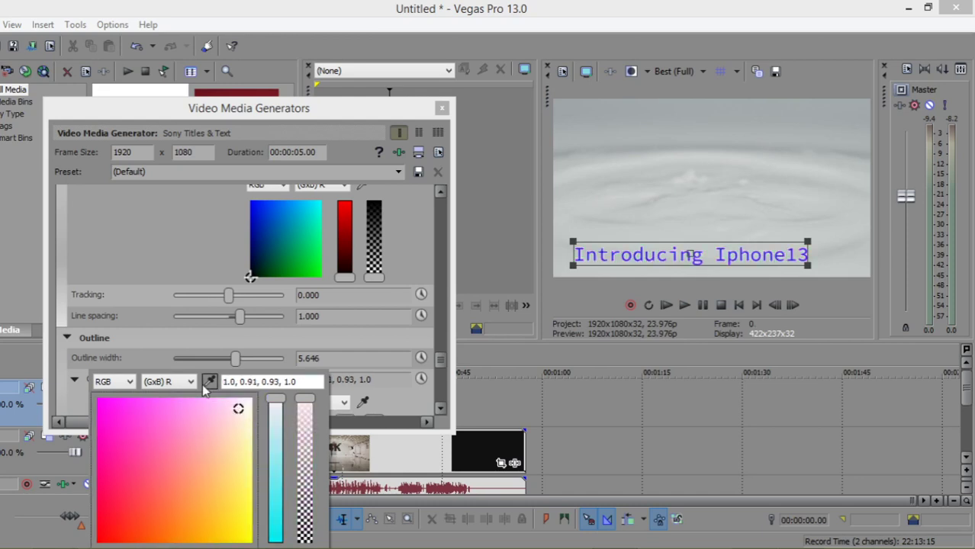
left_click(236, 360)
left_click_drag(252, 362, 225, 367)
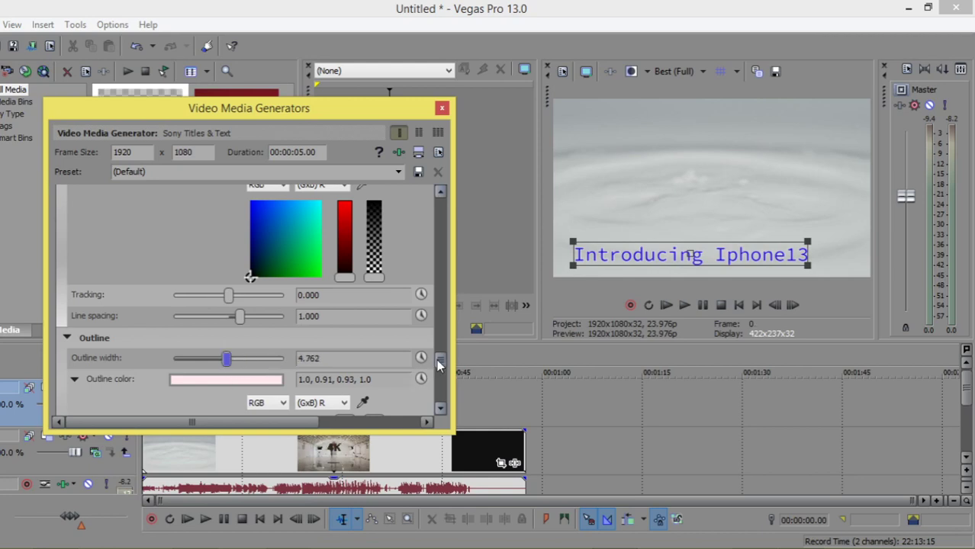
left_click_drag(437, 359, 440, 414)
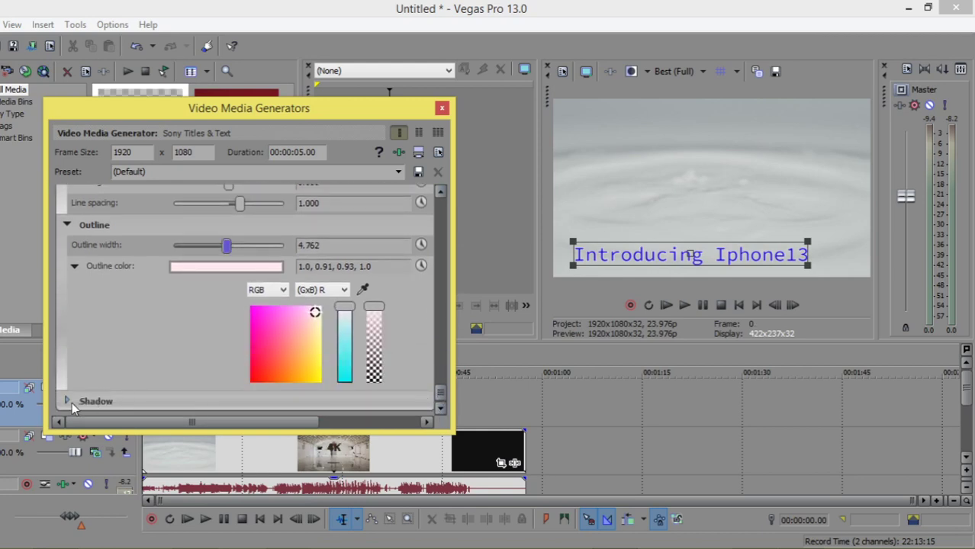
Step: Enable the title's drop shadow and roughly adjust its offset and softness
left_click(72, 402)
left_click_drag(443, 372, 440, 406)
left_click(330, 317)
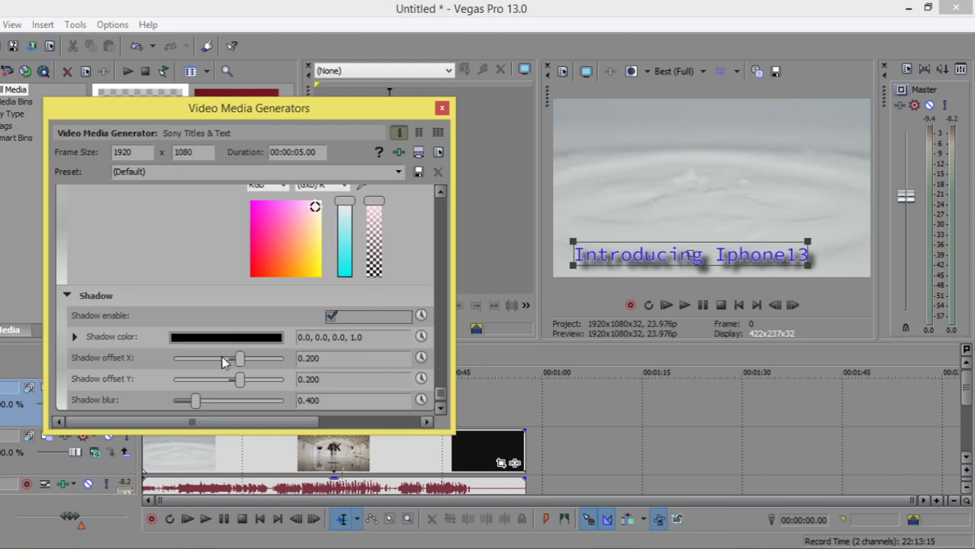
left_click_drag(239, 363, 235, 360)
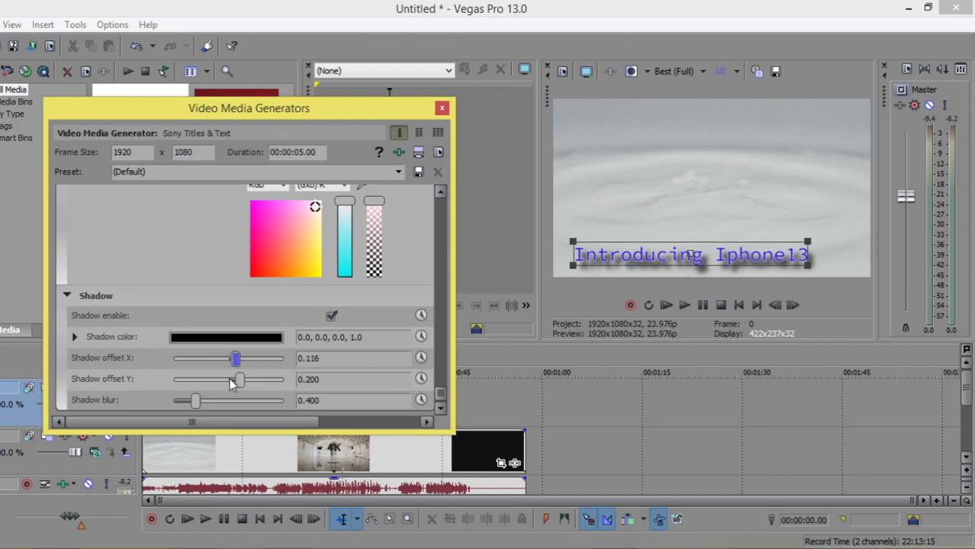
mouse_move(196, 405)
left_mouse_down()
mouse_move(239, 401)
mouse_move(241, 393)
left_mouse_up()
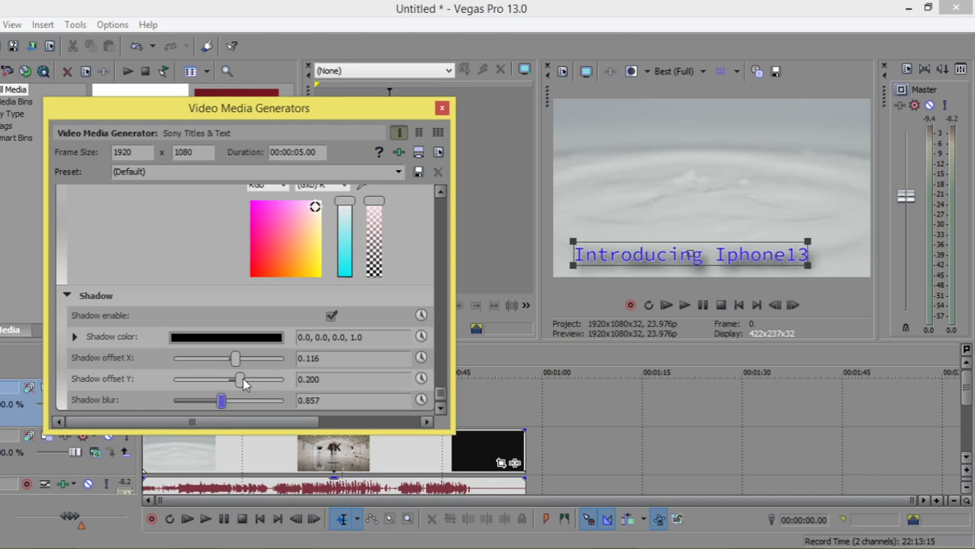
left_click(223, 378)
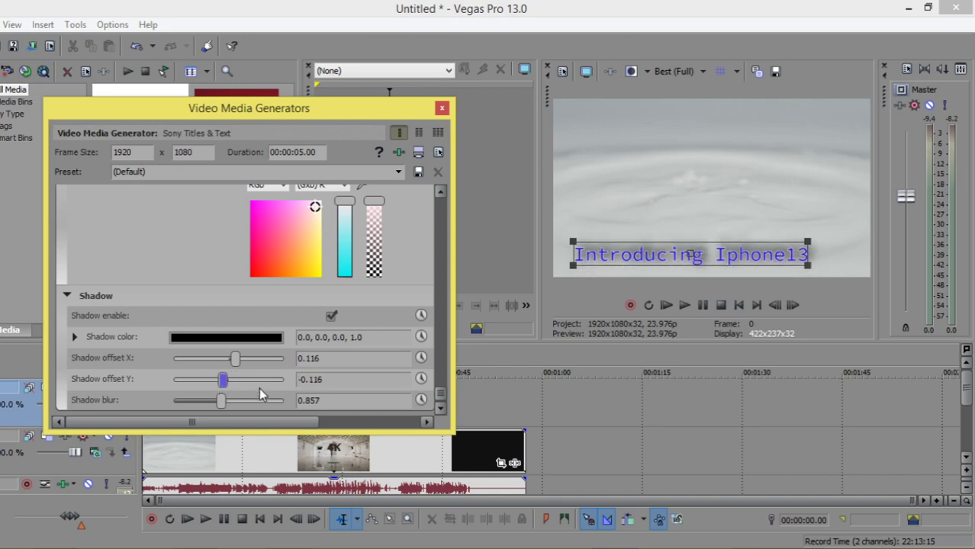
Step: Set the shadow's X and Y offsets to 0 and its blur to 0.3
double_click(288, 379)
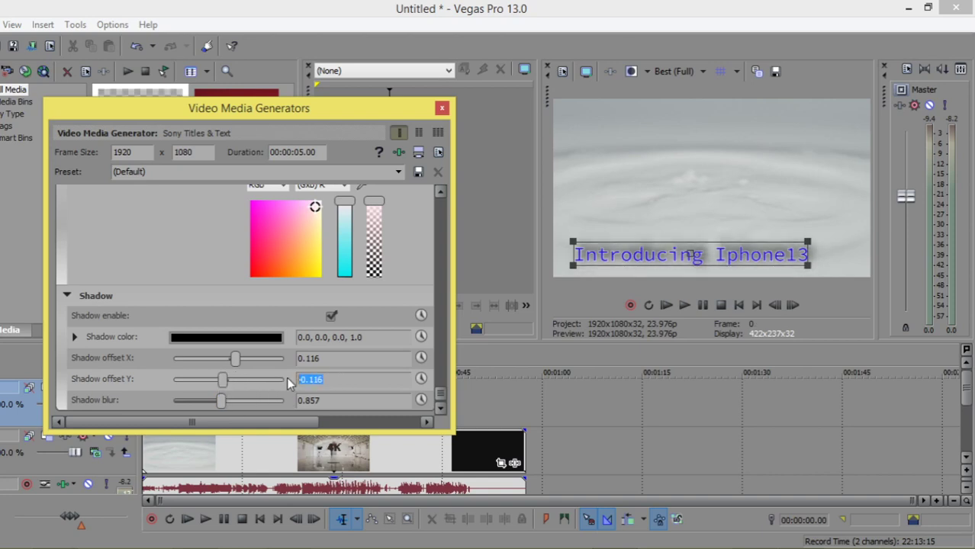
type("0")
key("Return")
double_click(289, 358)
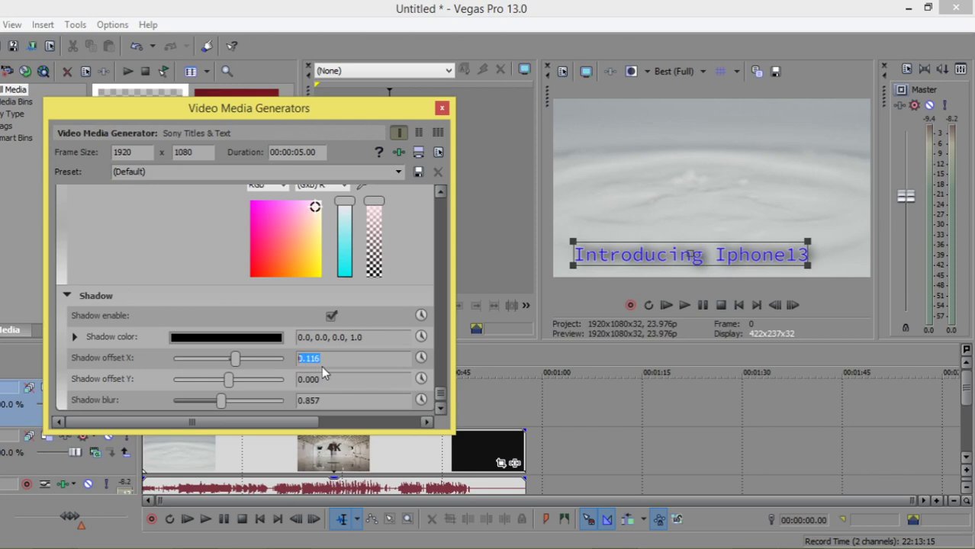
type("0")
key("Return")
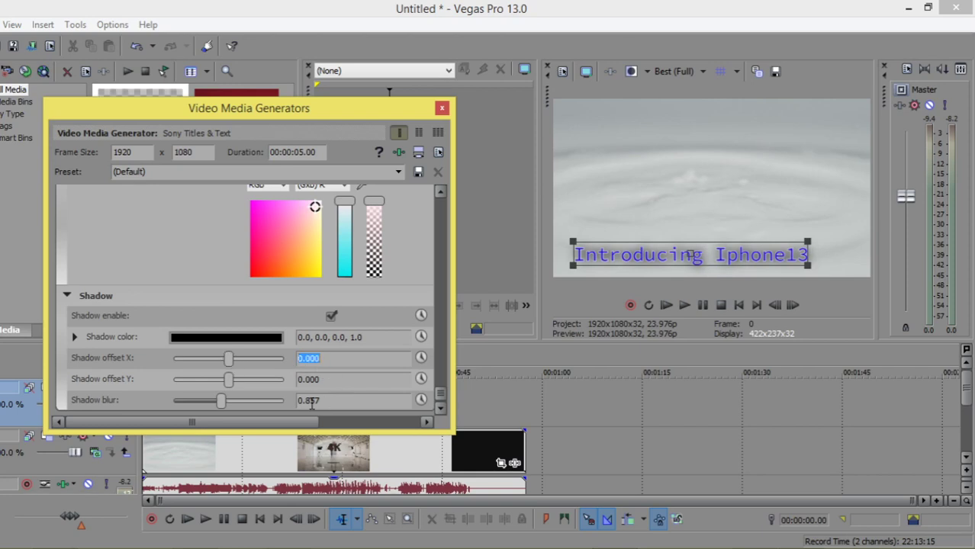
double_click(302, 400)
type("1")
key("Return")
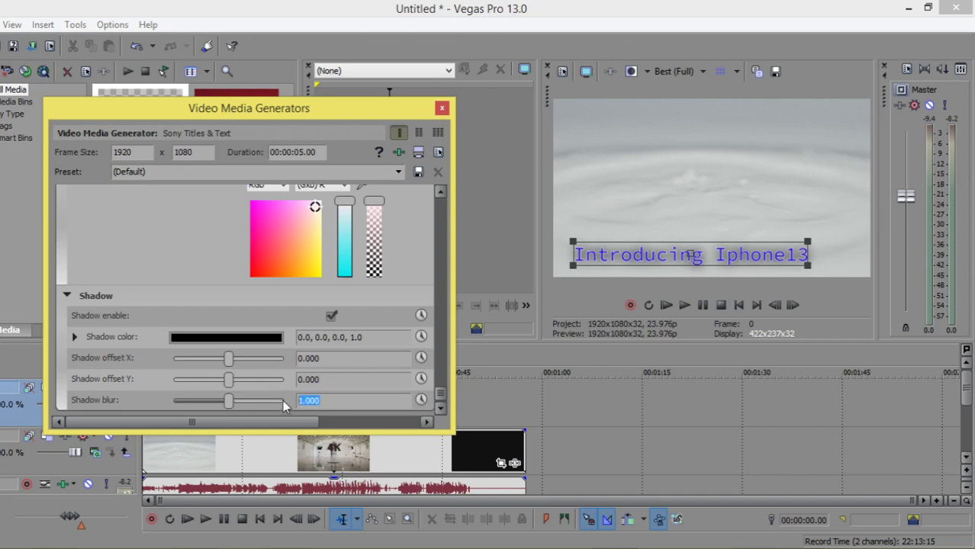
type(".3")
left_click(331, 378)
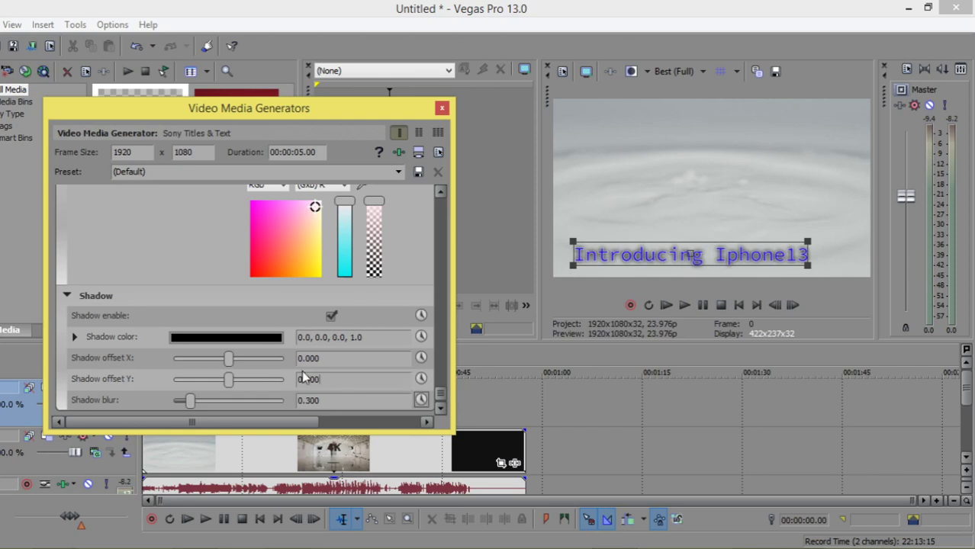
Step: Colour the shadow dark red (R 0.13) with 0.64 alpha
left_click(76, 337)
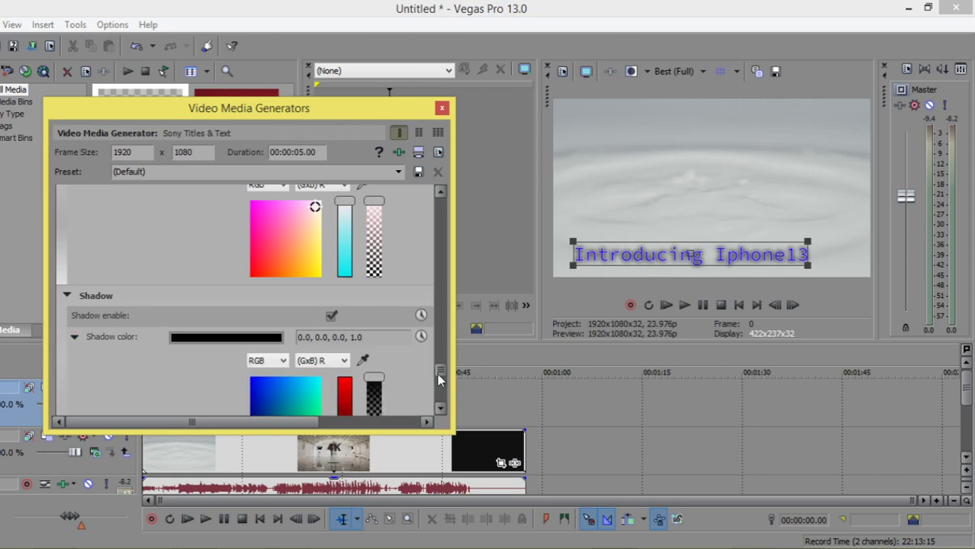
left_click_drag(438, 372, 438, 386)
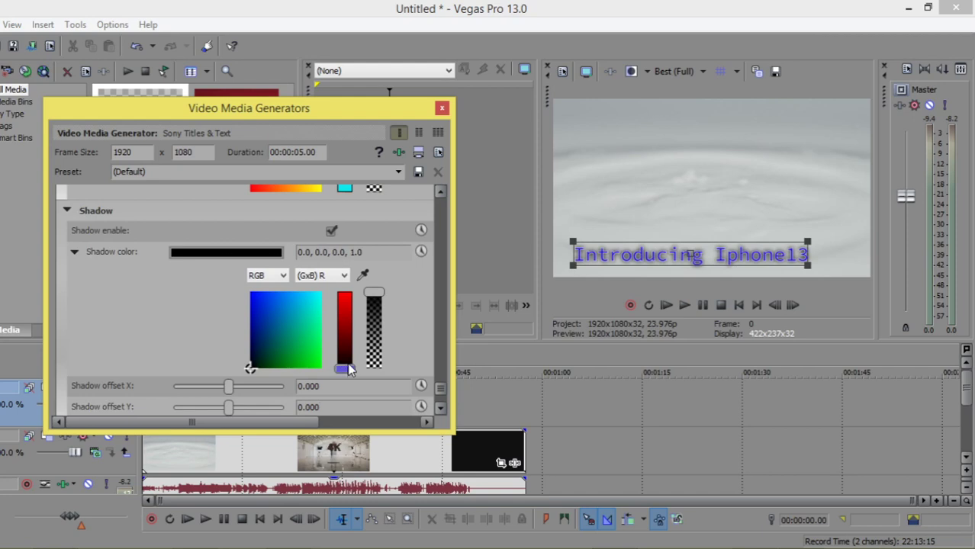
left_click_drag(346, 363, 345, 358)
left_click_drag(374, 294, 405, 319)
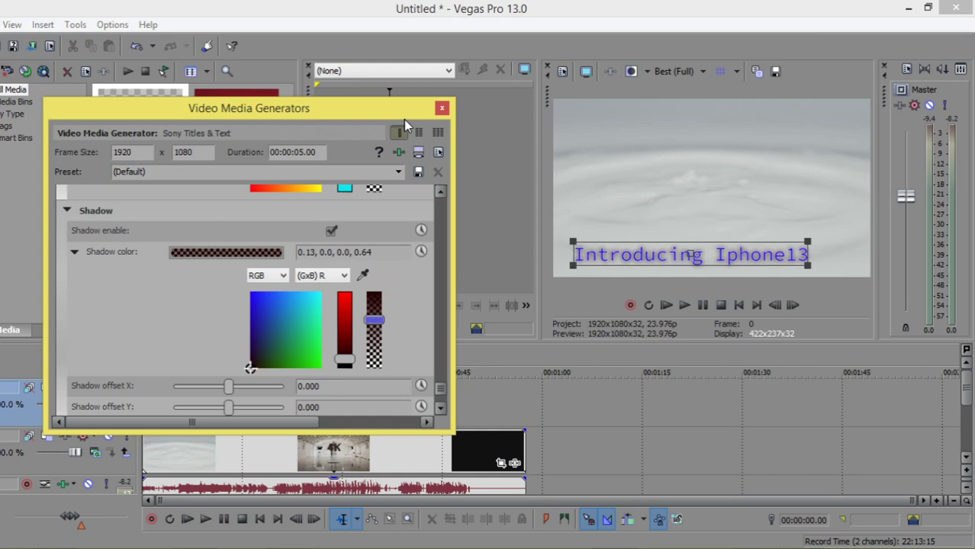
Step: Move the title event so it starts at the 3-second mark
left_click(442, 108)
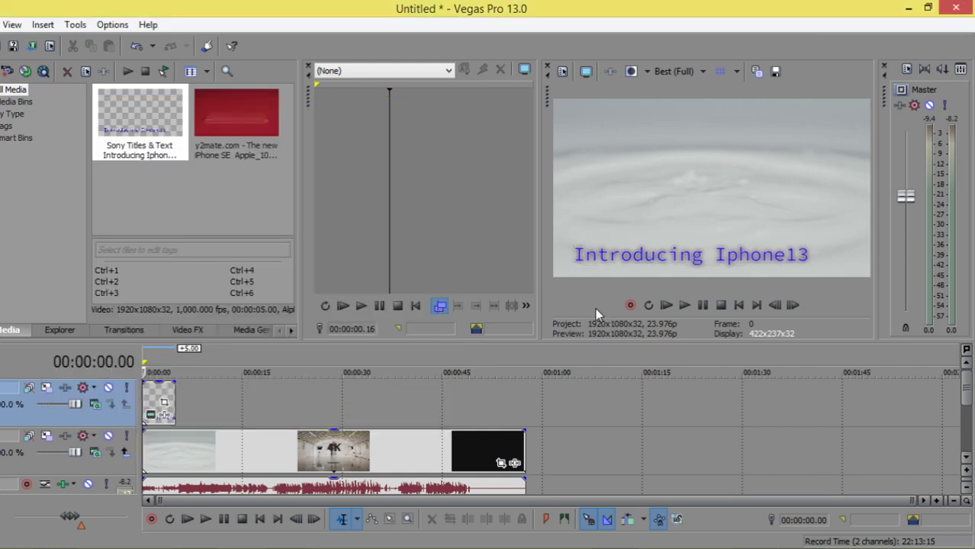
left_click(158, 404)
left_click_drag(161, 405, 294, 404)
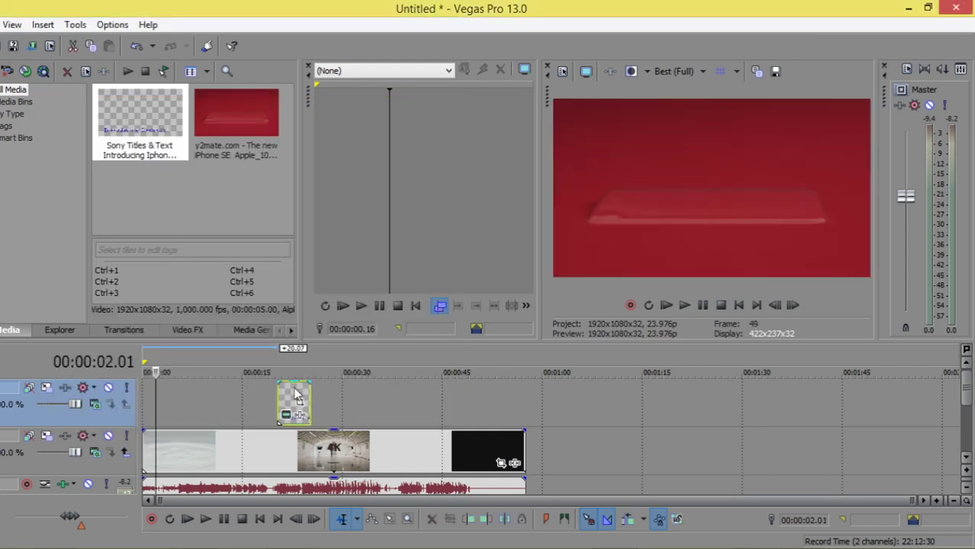
left_click(162, 373)
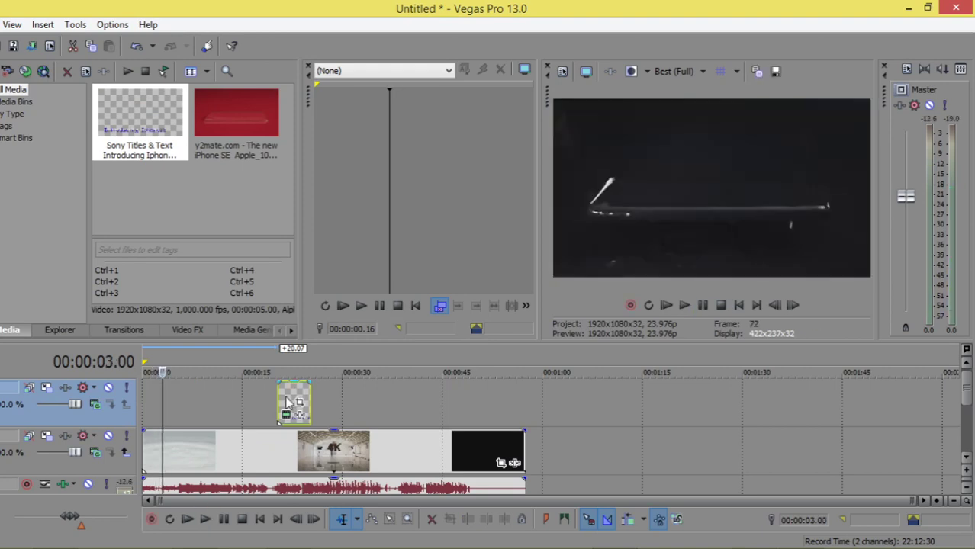
left_click_drag(232, 394, 163, 403)
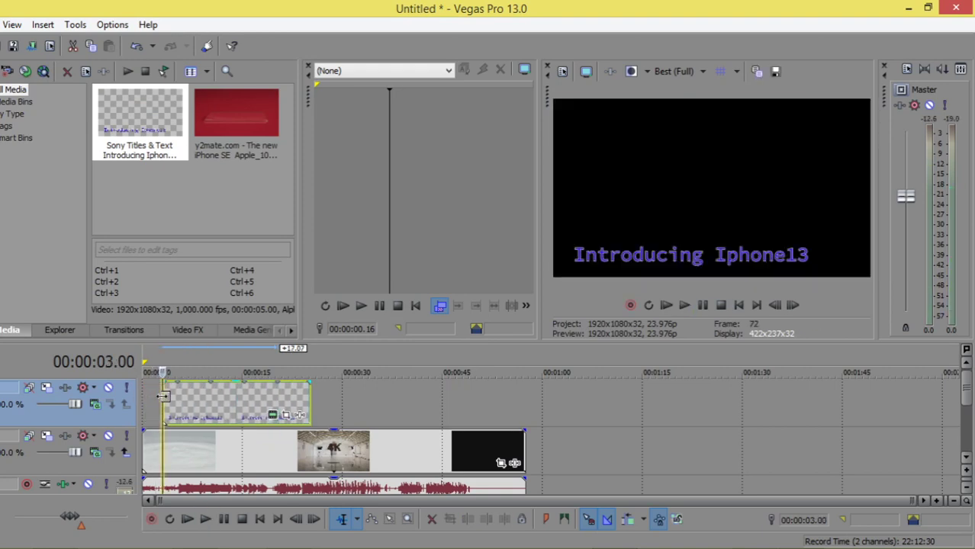
Step: Lengthen the title event to about 30 seconds and scrub to check it
left_click_drag(311, 403, 343, 403)
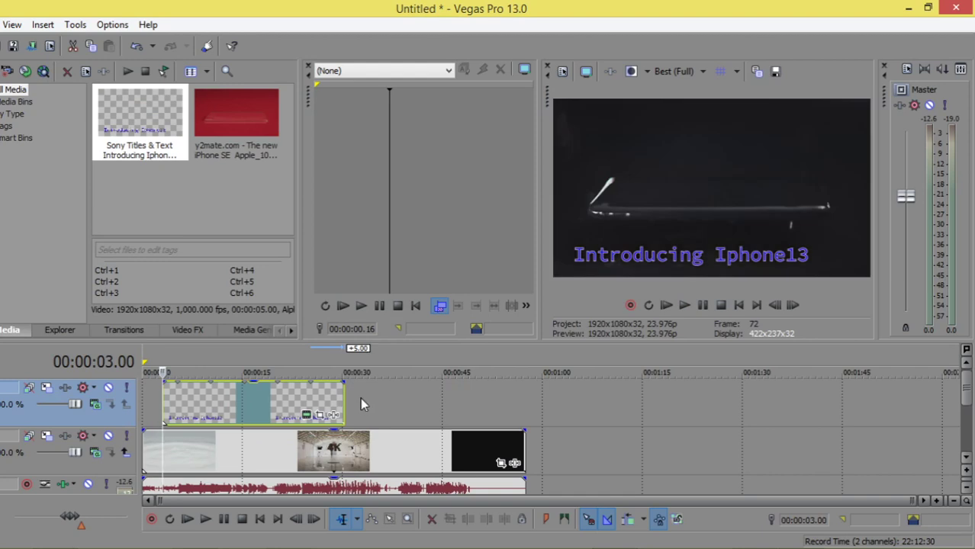
left_click(277, 403)
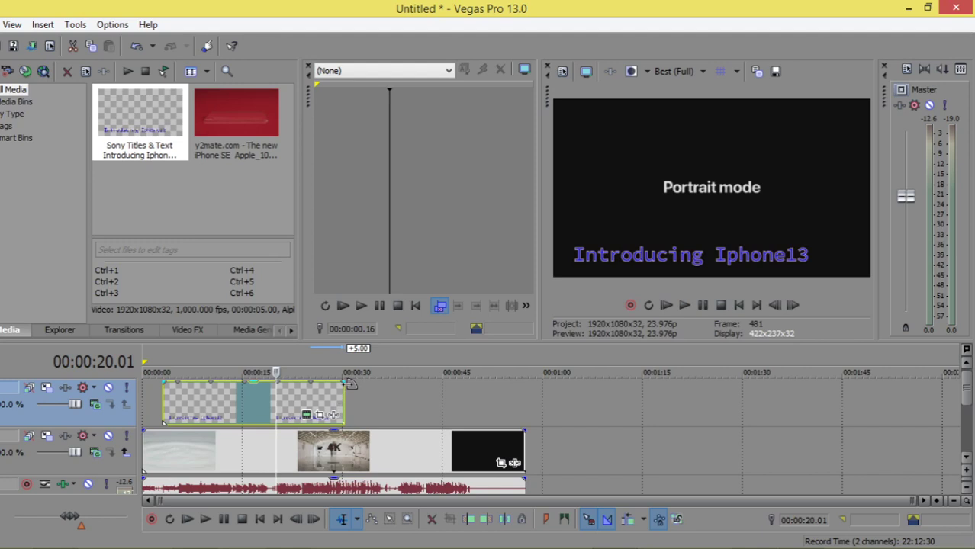
left_click(345, 400)
left_click(304, 410)
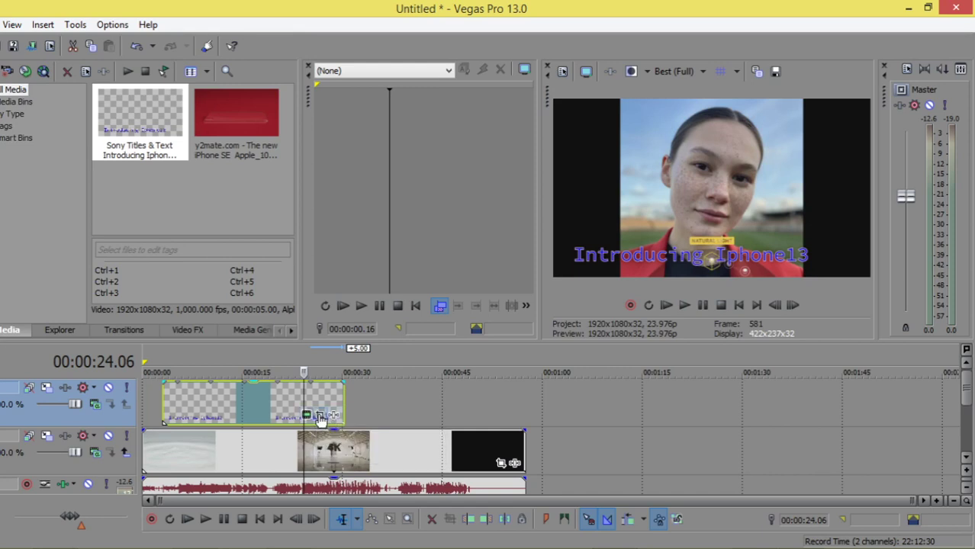
Step: Add the Cross Zoom A Only Cross Effect transition to the title's end
left_click(124, 330)
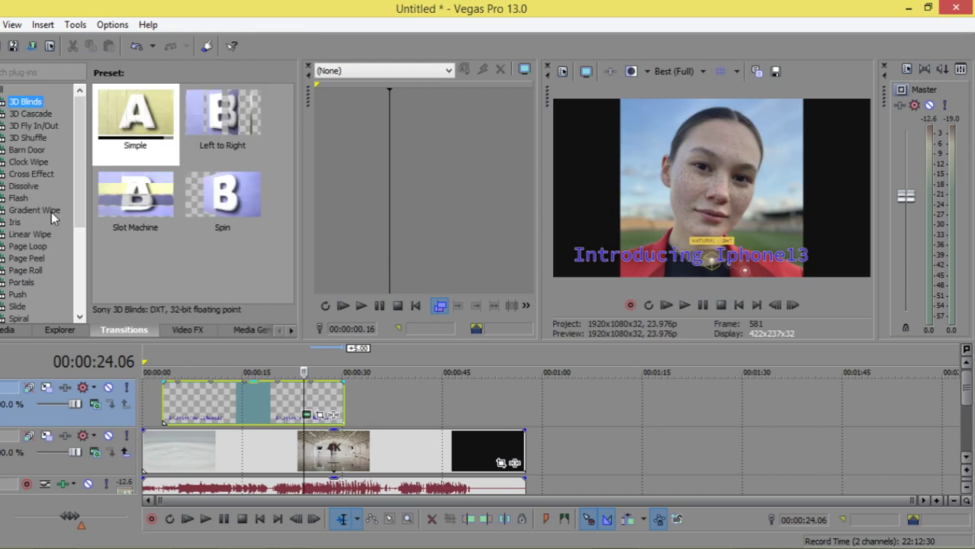
left_click(31, 174)
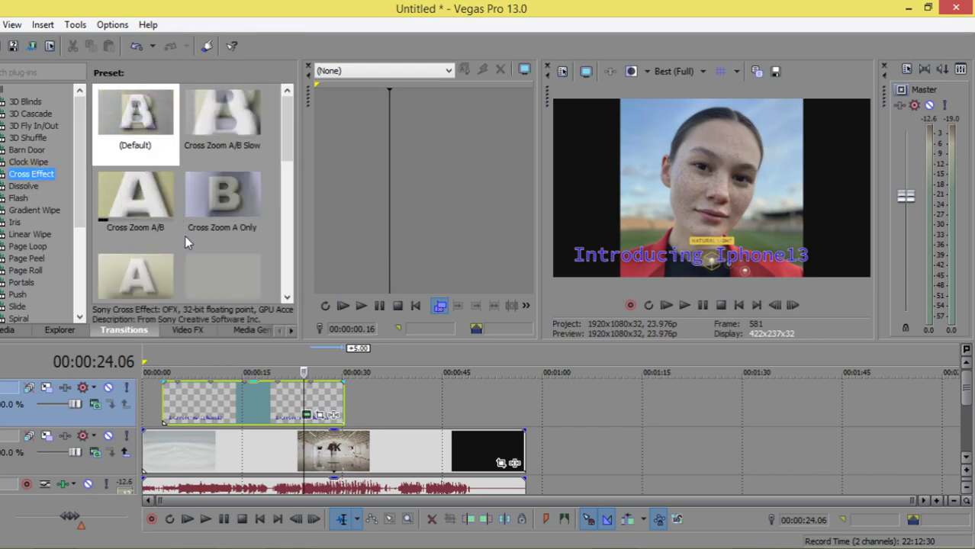
left_click(228, 202)
left_click_drag(227, 202, 341, 396)
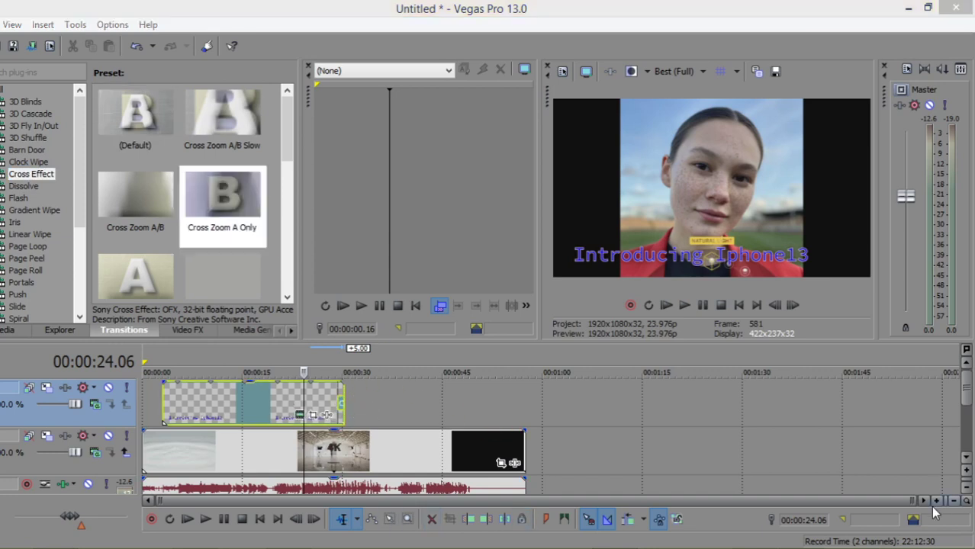
scroll(515, 475, "up", 2)
scroll(515, 475, "up", 2)
scroll(515, 475, "up", 2)
scroll(515, 475, "up", 1)
left_click_drag(615, 401, 613, 404)
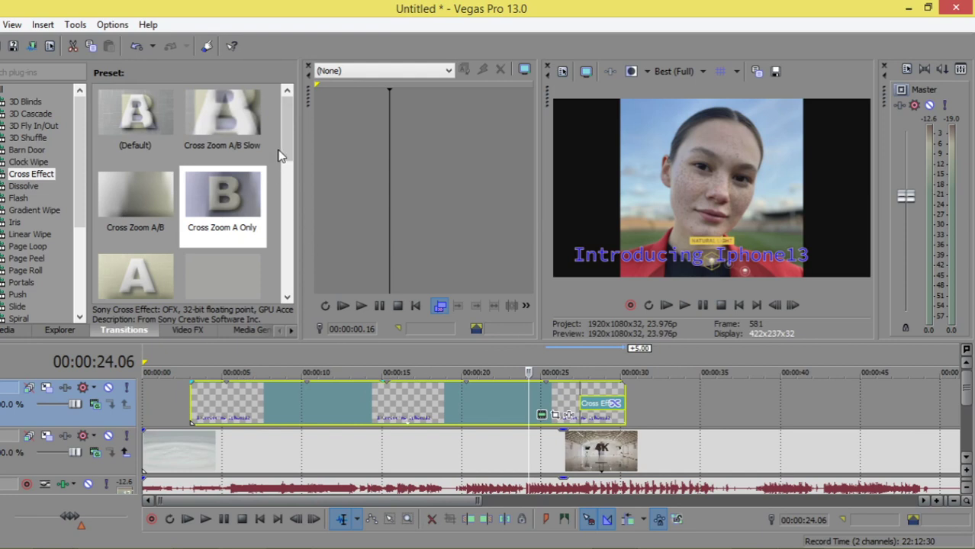
Step: Add the Hard Flash transition to the title's start
scroll(284, 247, "down", 3)
scroll(285, 265, "down", 2)
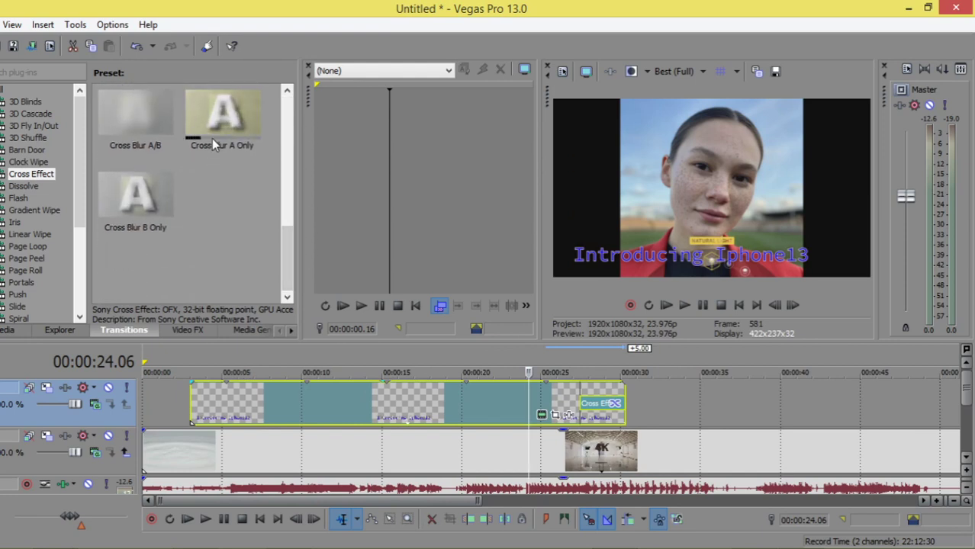
mouse_move(135, 198)
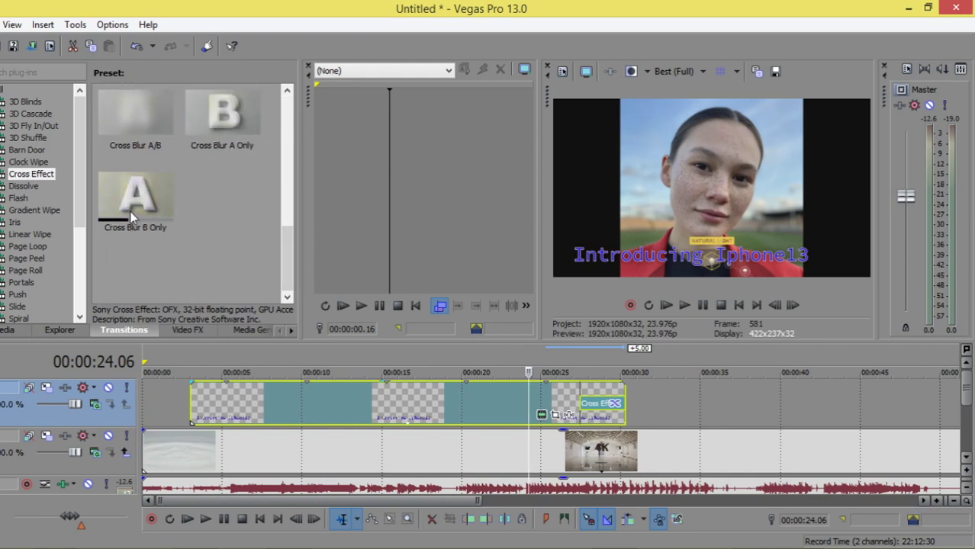
left_click(24, 201)
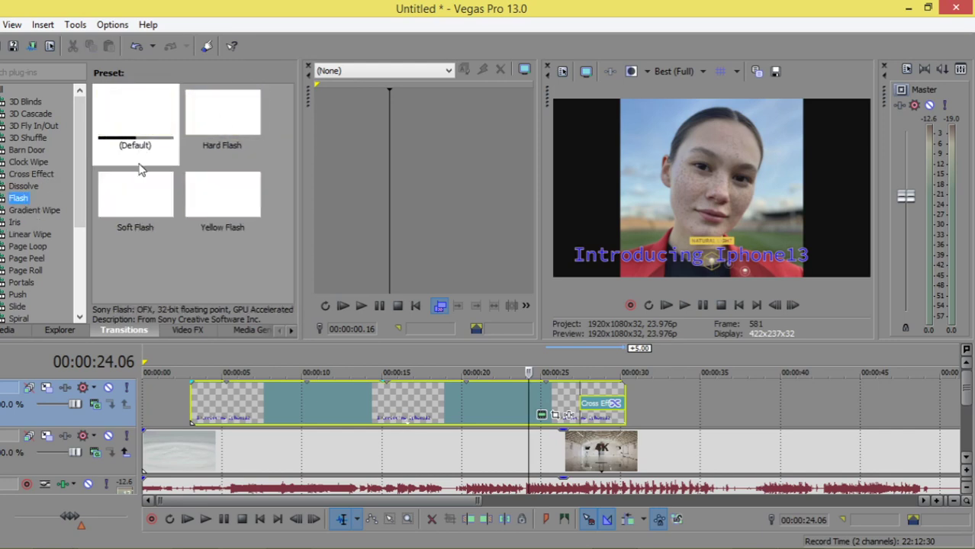
mouse_move(223, 115)
left_mouse_down()
mouse_move(187, 397)
mouse_move(204, 410)
left_mouse_up()
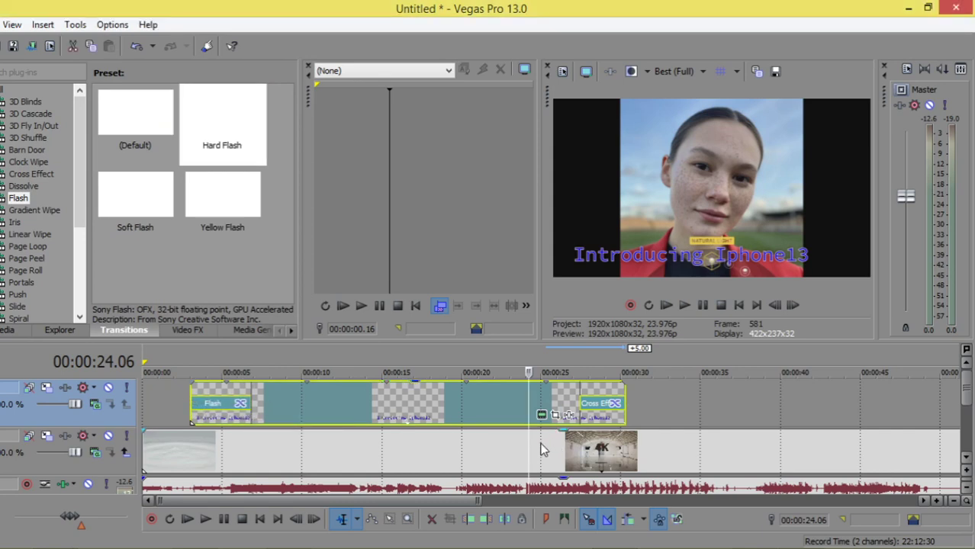
Step: Play back the opening Hard Flash transition from just before the title starts
left_click(502, 451)
left_click(191, 453)
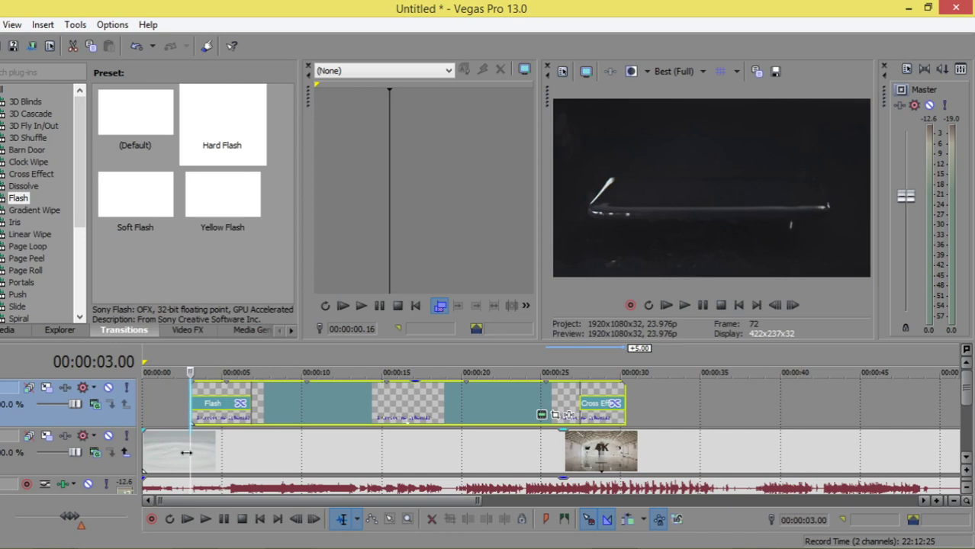
left_click(179, 456)
left_click(685, 305)
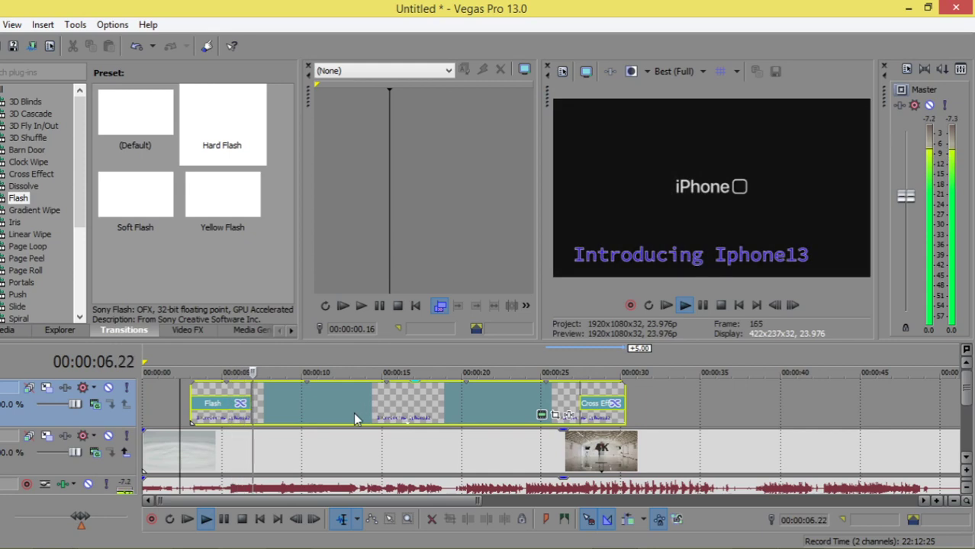
key("space")
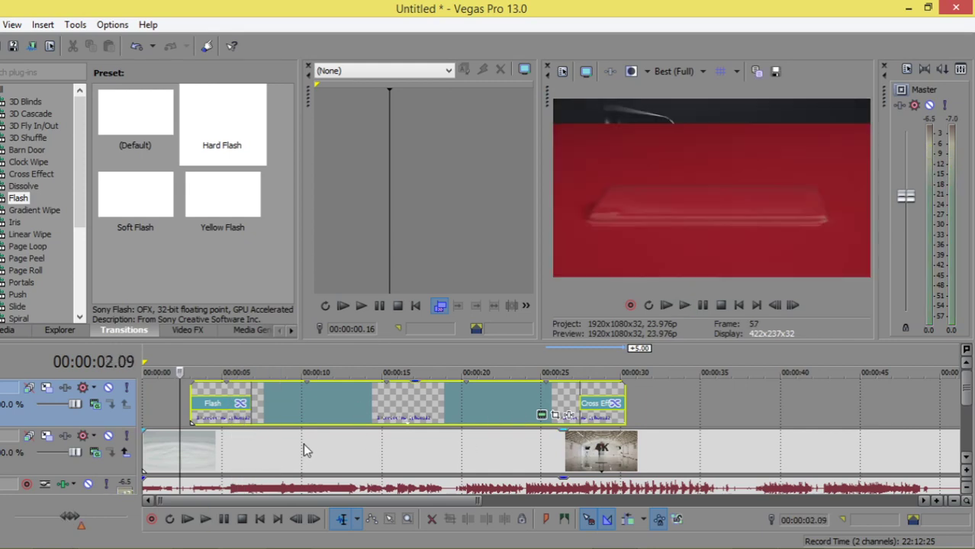
Step: Play the ending Cross Effect transition near the title's end twice
left_click_drag(189, 456, 569, 446)
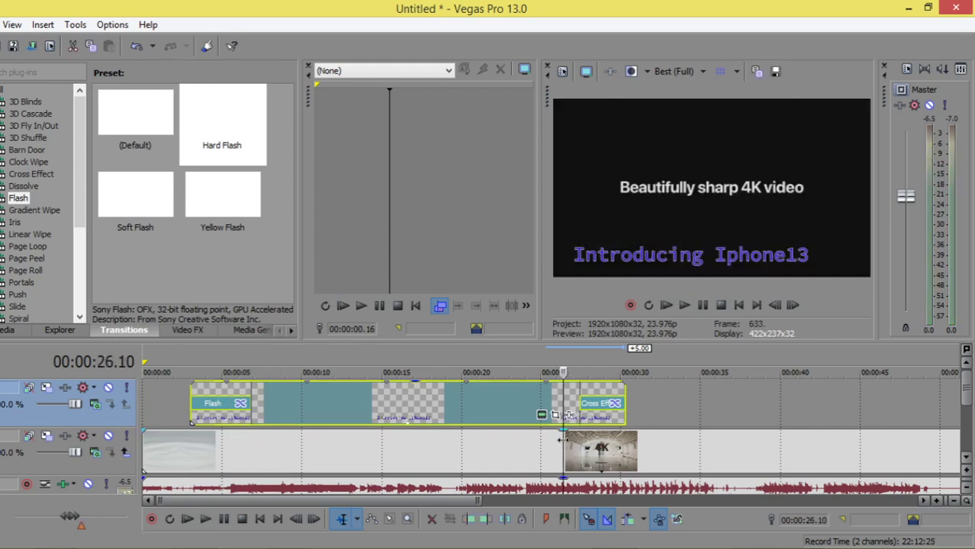
left_click(685, 307)
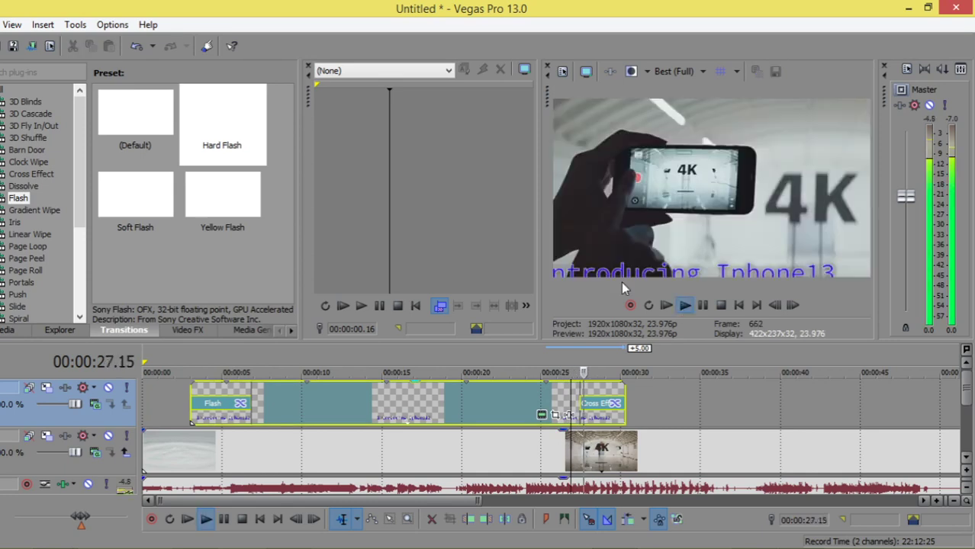
left_click(702, 306)
left_click(684, 305)
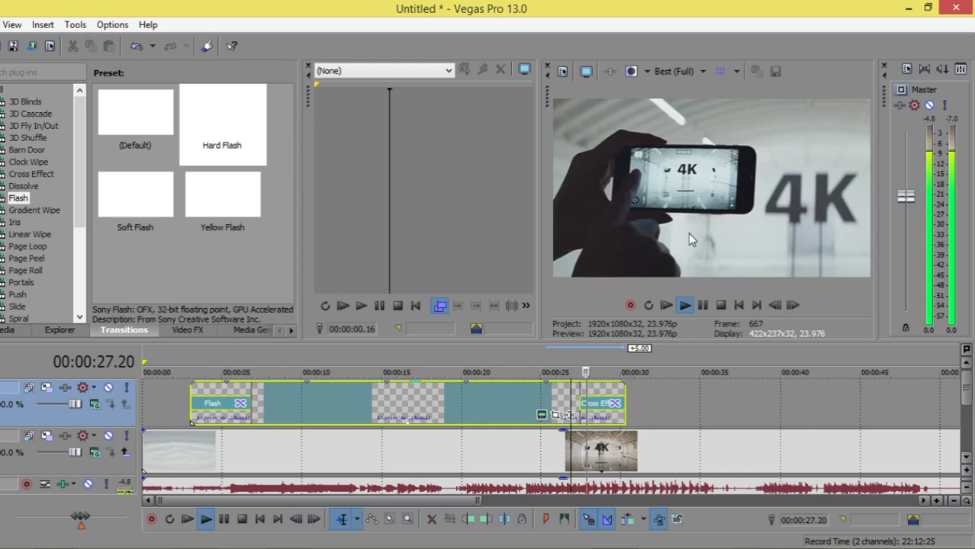
key("space")
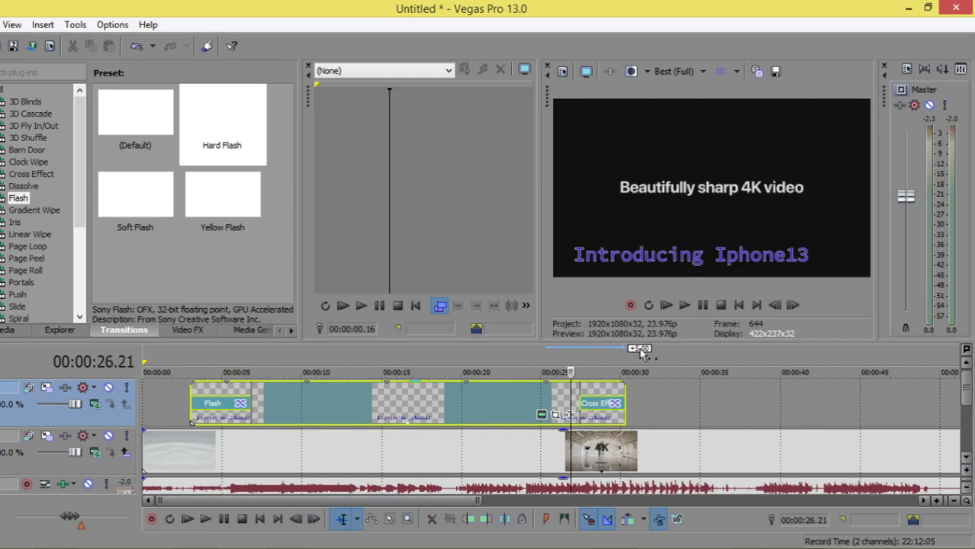
Step: Try title font sizes 18, 14 and 16 from the size list
left_click(543, 416)
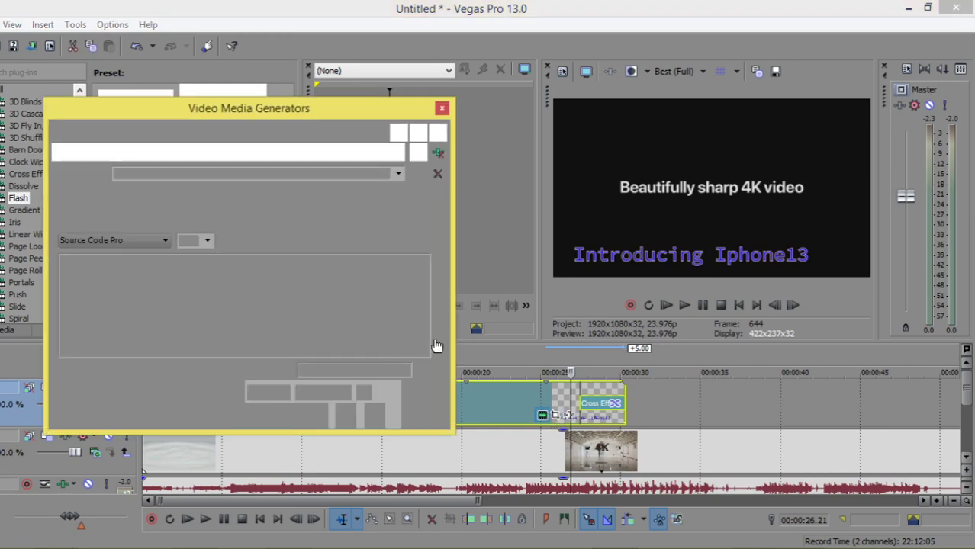
left_click(208, 238)
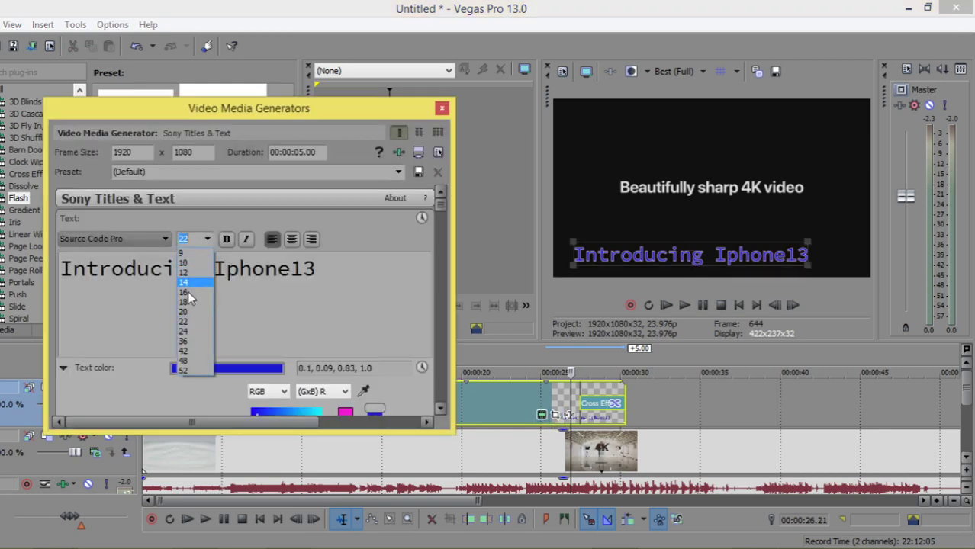
left_click(187, 300)
left_click(207, 239)
left_click(186, 284)
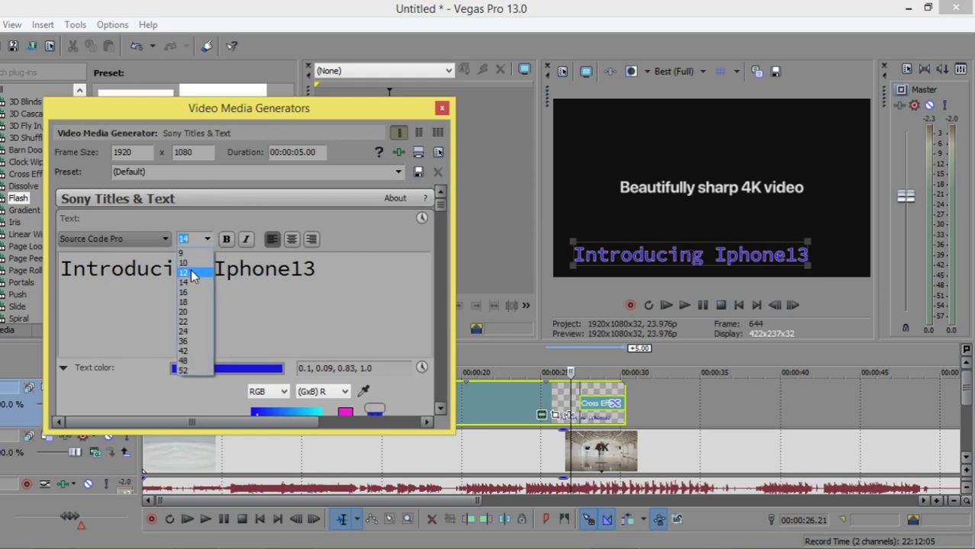
left_click(188, 291)
Step: Move the title's location point slightly lower and to the left
left_click_drag(439, 206, 446, 267)
left_click_drag(273, 348, 269, 349)
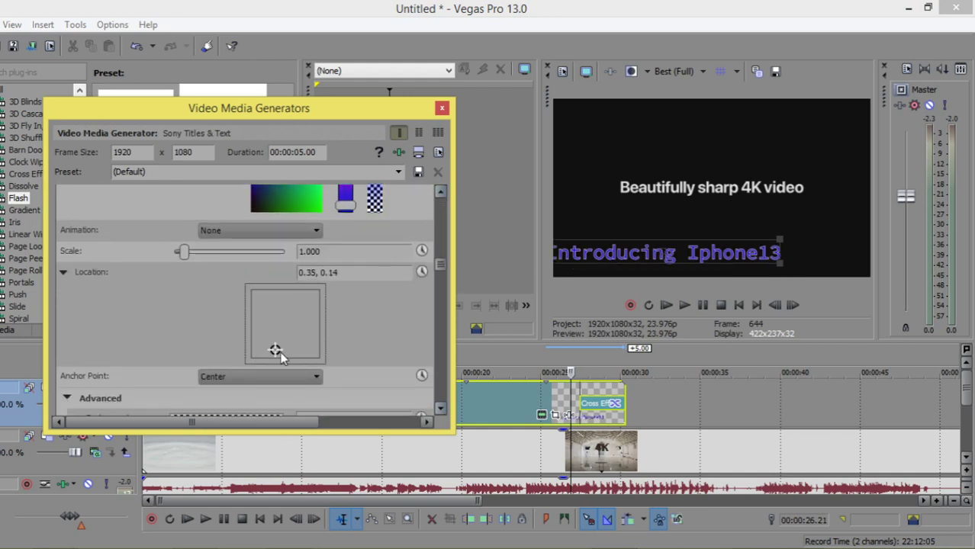
mouse_move(275, 352)
left_mouse_down()
mouse_move(316, 344)
mouse_move(260, 355)
mouse_move(281, 351)
mouse_move(277, 343)
mouse_move(278, 354)
left_mouse_up()
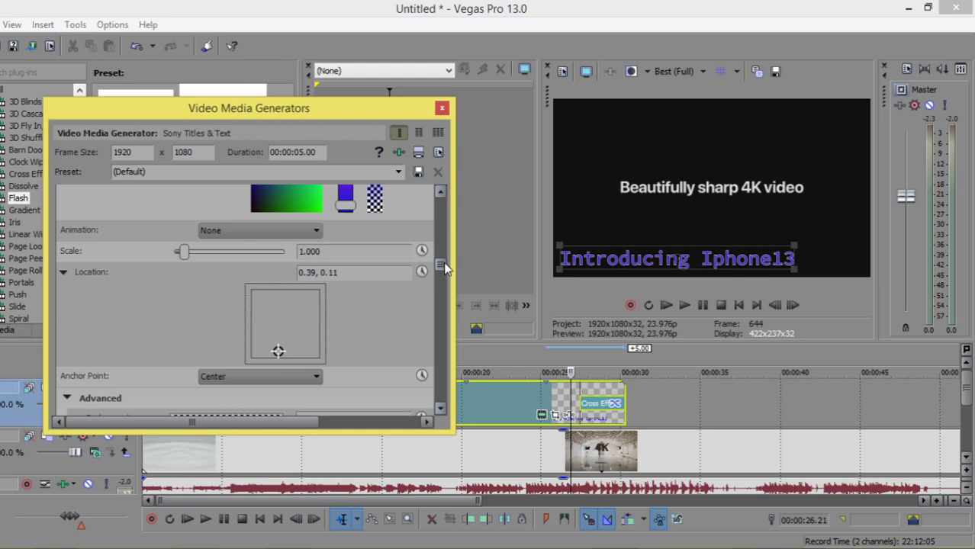
left_click_drag(445, 267, 454, 201)
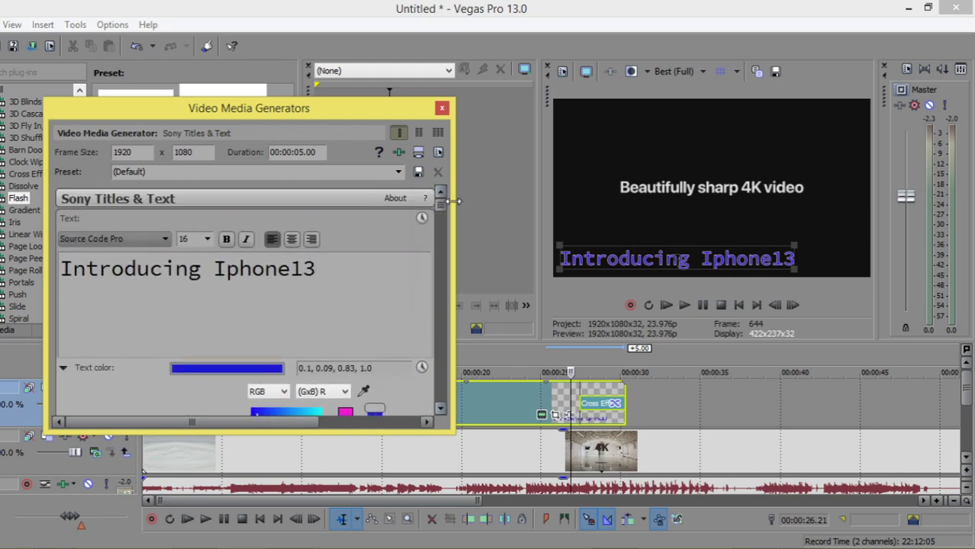
Step: Set the whole 'Introducing Iphone13' text to font size 13
triple_click(222, 268)
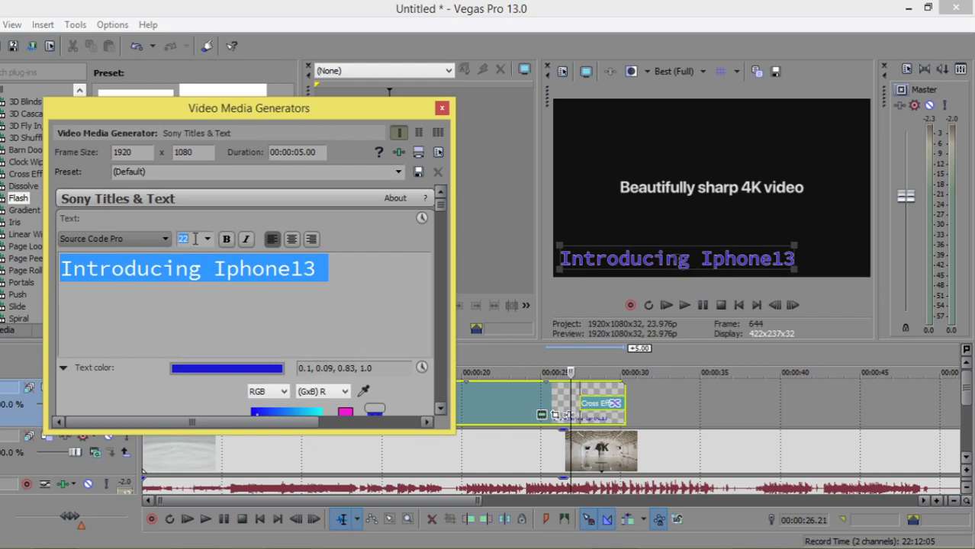
type("12")
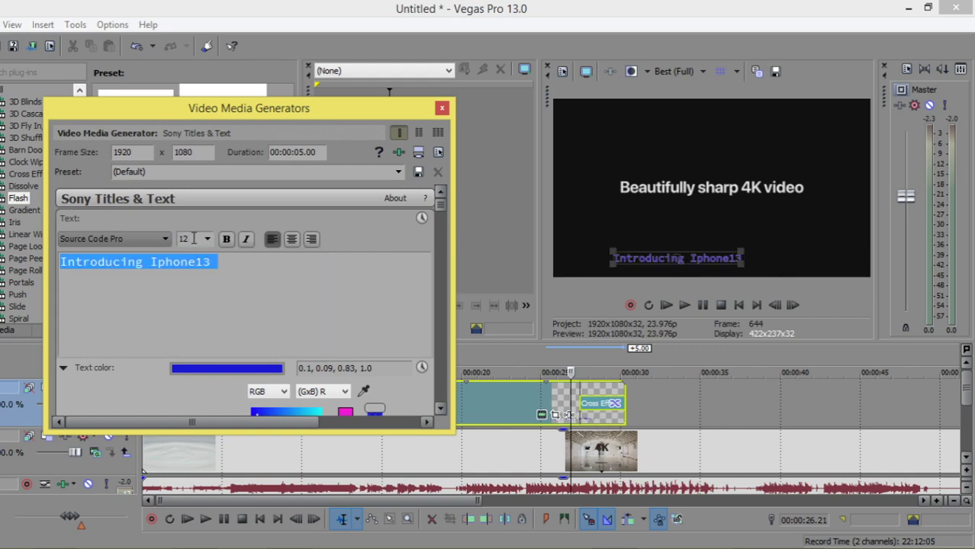
key("BackSpace")
type("3")
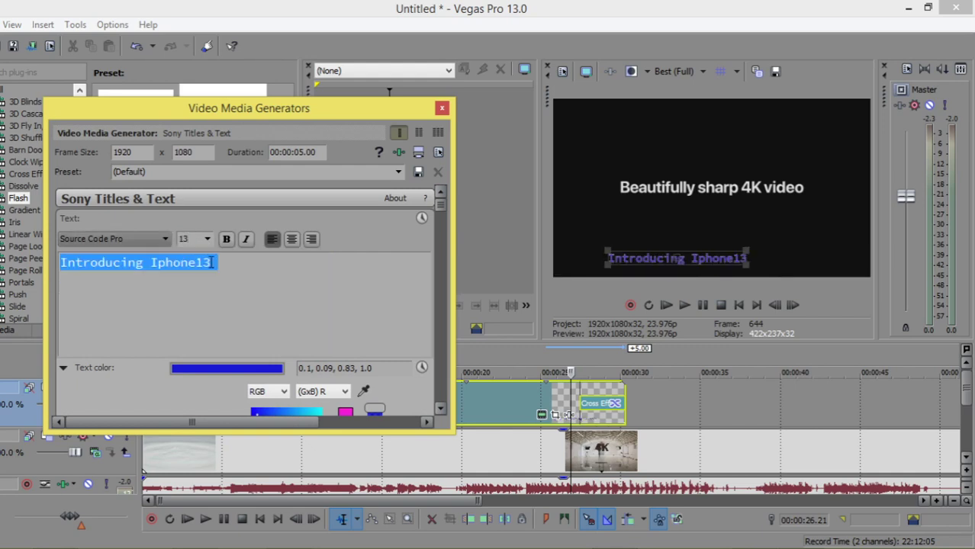
Step: Close the title settings and step the playhead back two frames
left_click(441, 408)
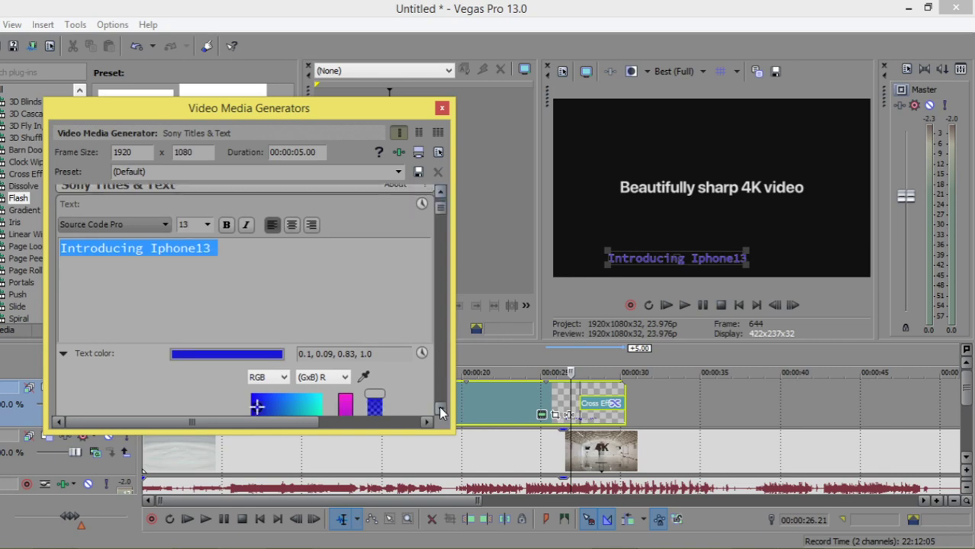
left_click(665, 258)
key("Left")
key("Left")
left_click(442, 108)
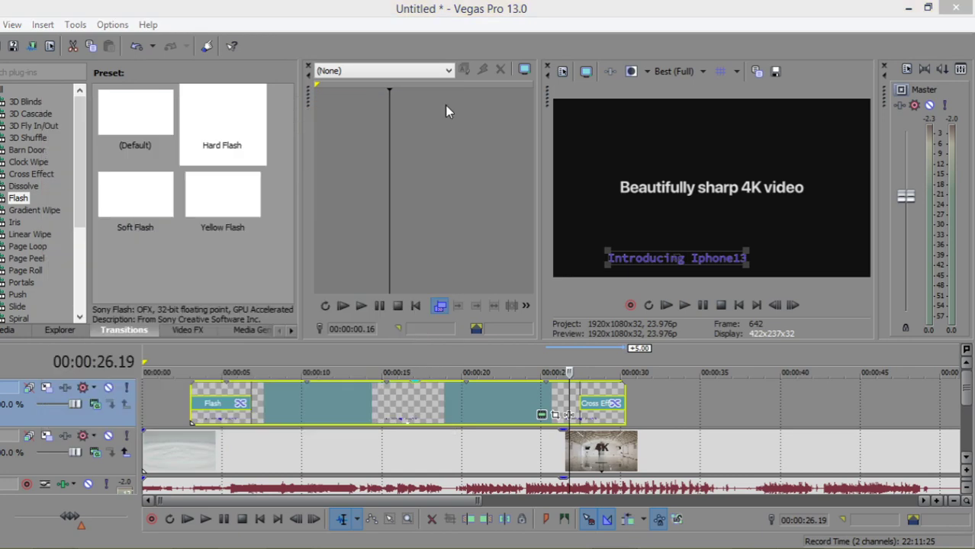
key("Left")
left_click(536, 355)
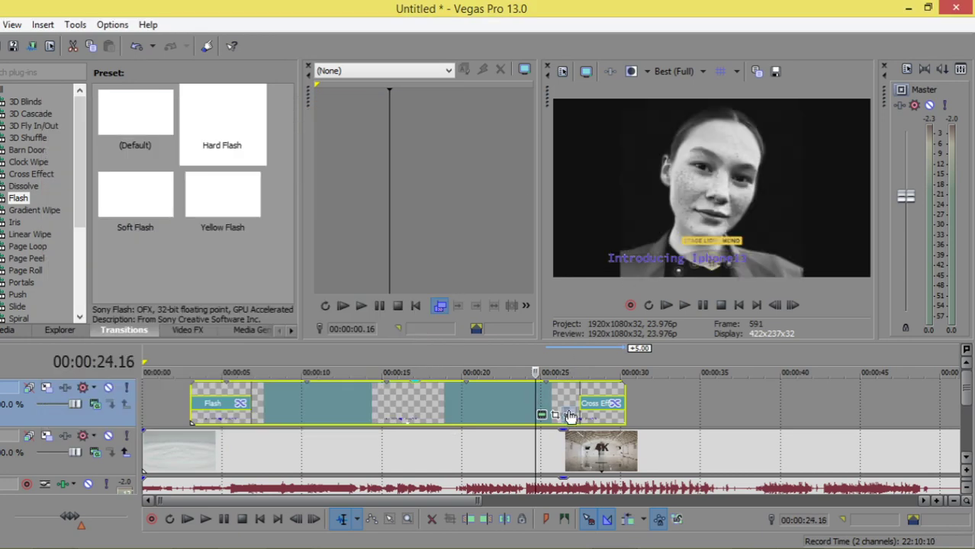
key("Left")
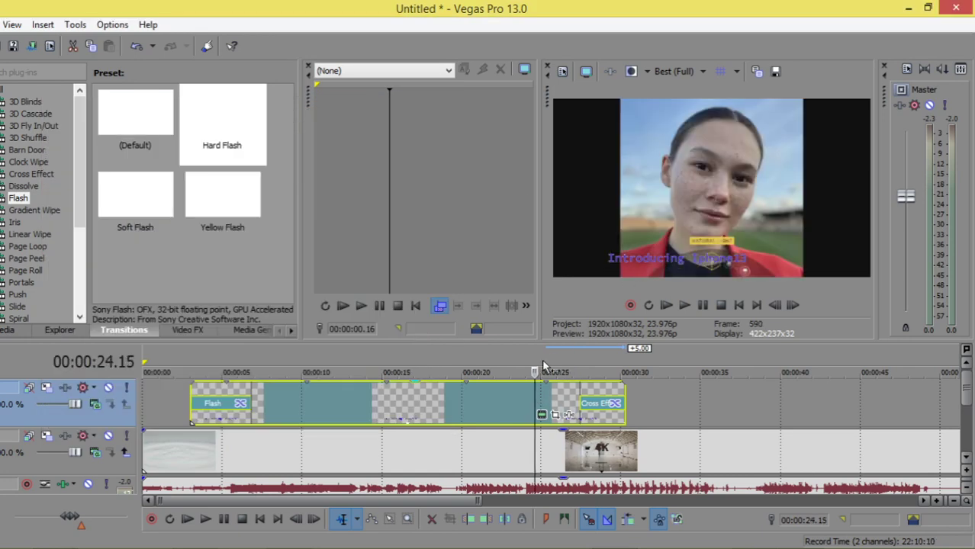
key("space")
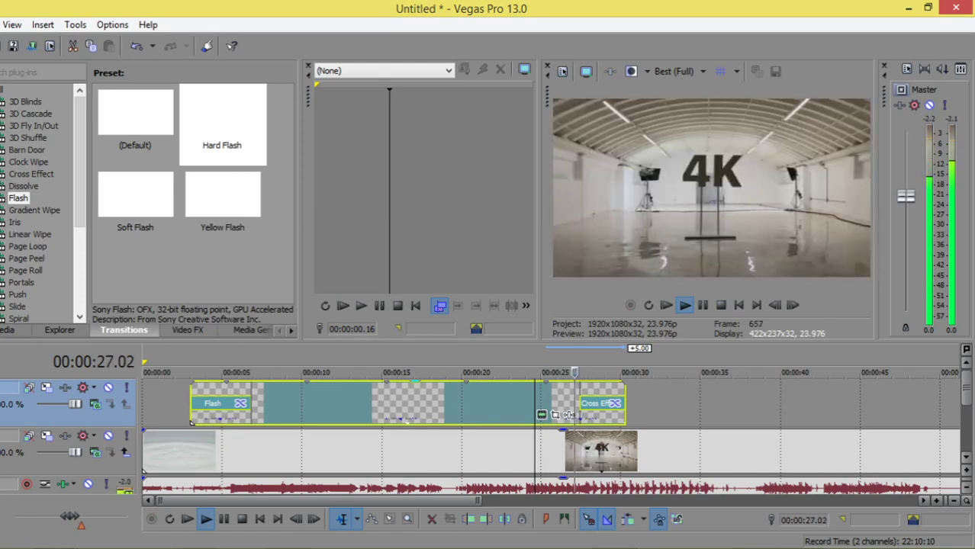
key("space")
left_click(684, 306)
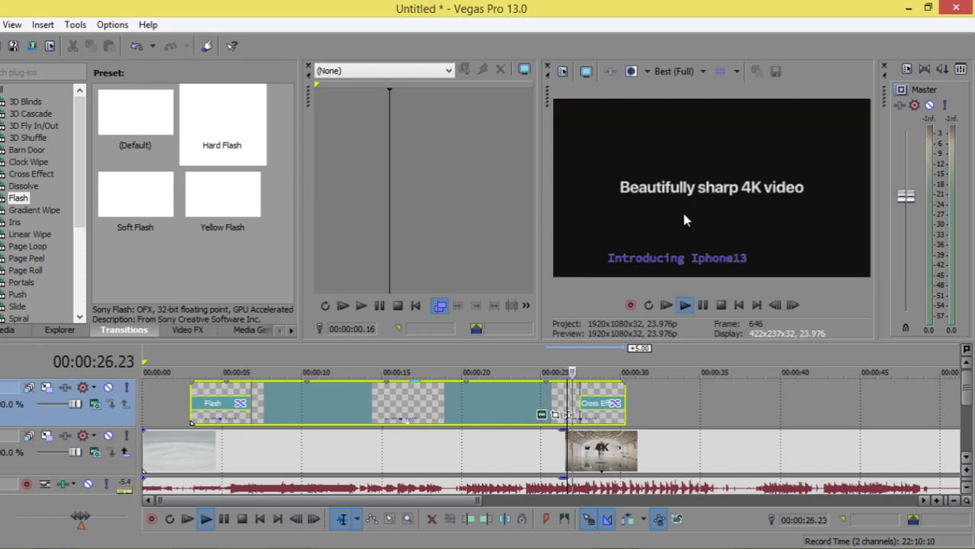
key("space")
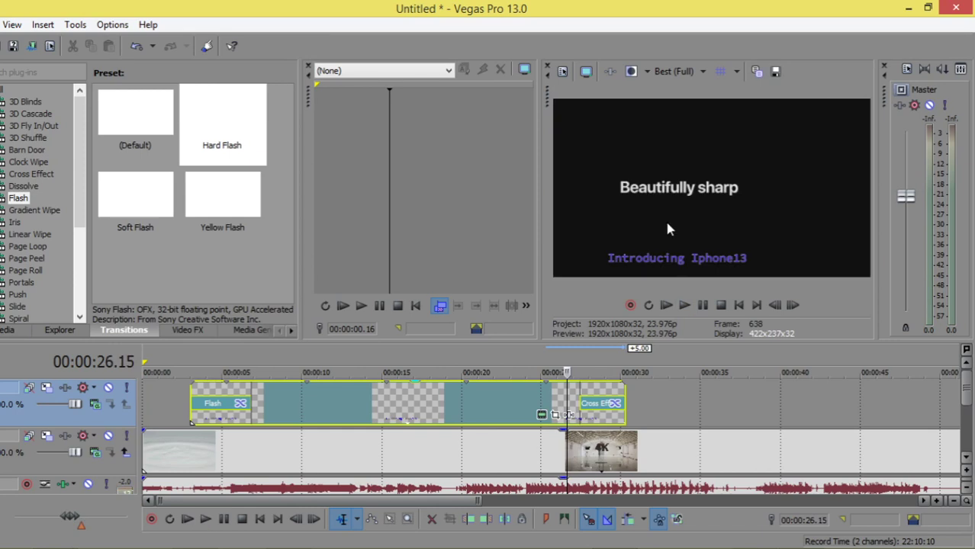